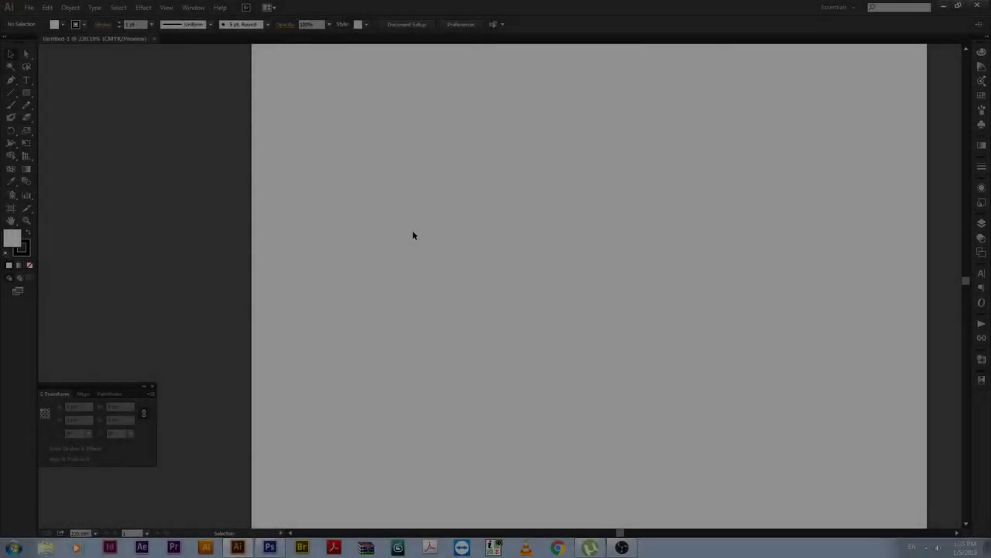
Step: Create an area text box containing the letter S and move it to the page's upper left
key(t)
drag(371, 171, 531, 284)
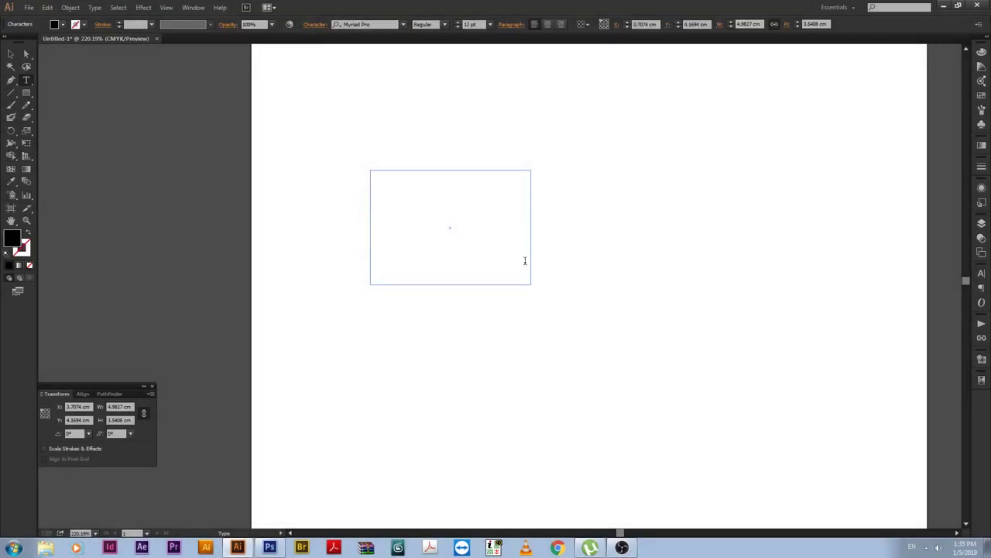
text(S)
key(Escape)
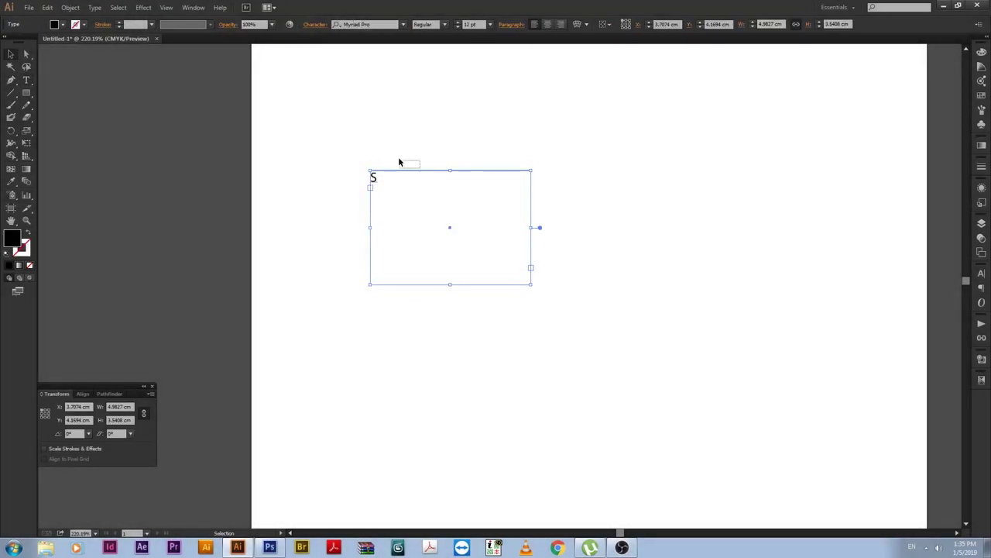
drag(403, 171, 376, 145)
click(26, 80)
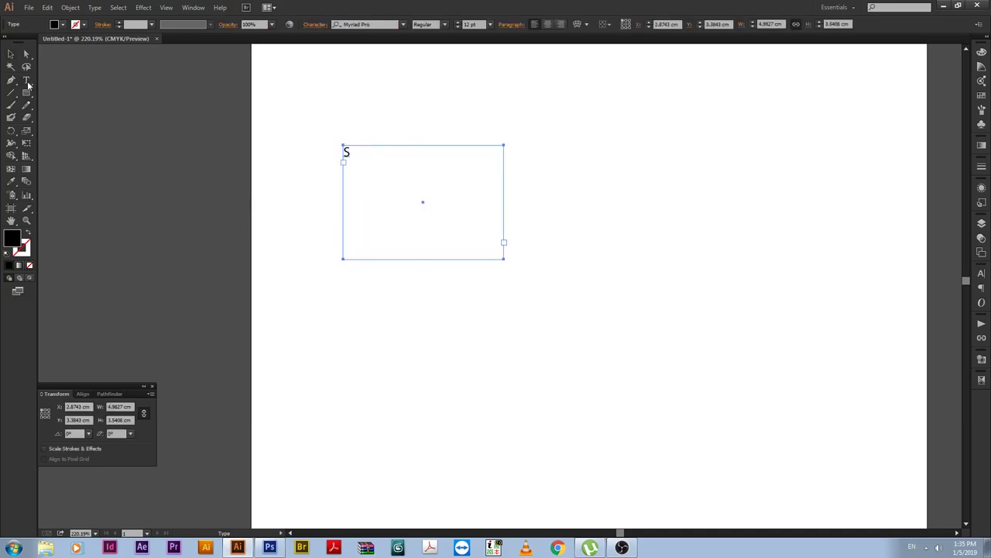
double_click(27, 80)
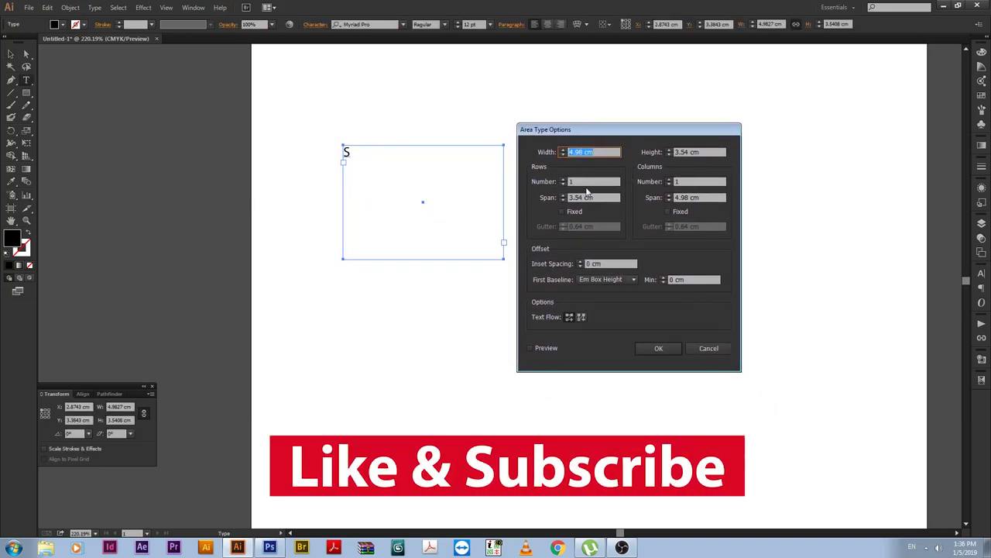
Step: Divide the text area into 6 rows and 7 columns with preview on
click(584, 182)
text(6)
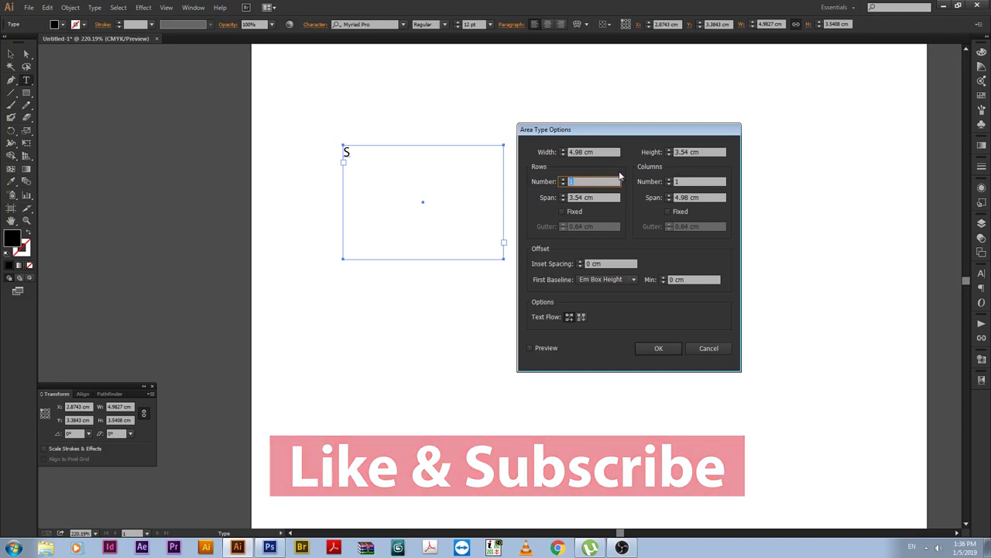
click(699, 182)
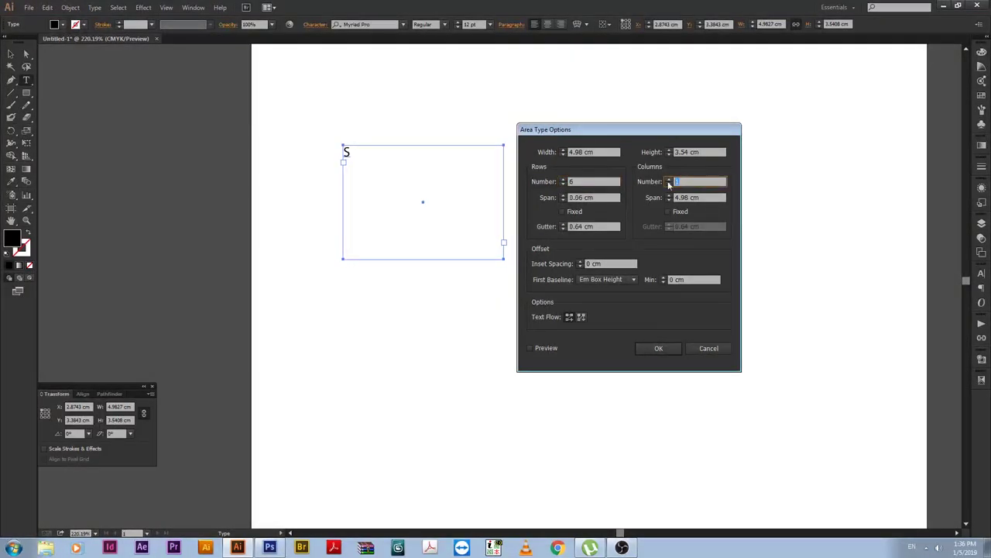
text(7)
click(544, 349)
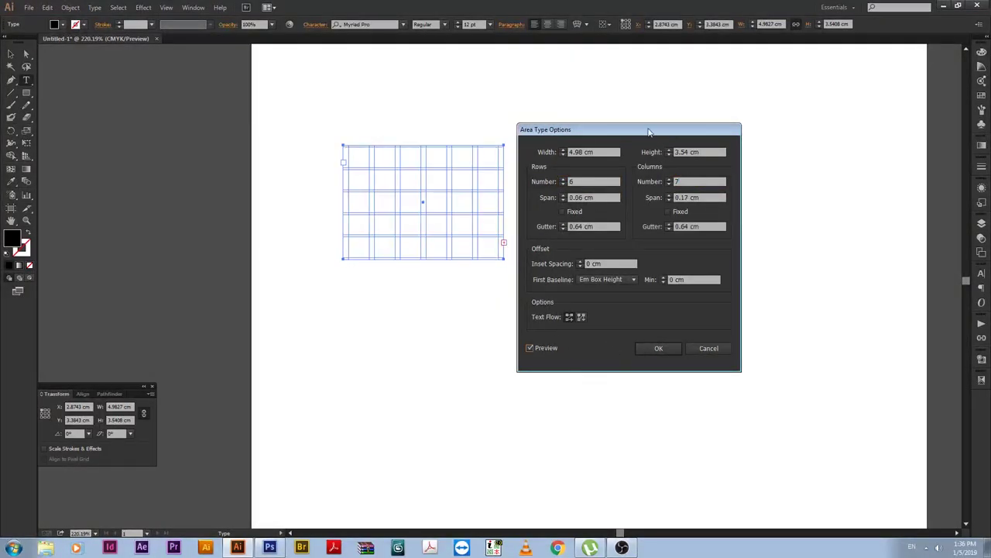
drag(649, 132, 683, 130)
Step: Set the row and column span sizes, entering 0.25 cm for the rows
click(636, 197)
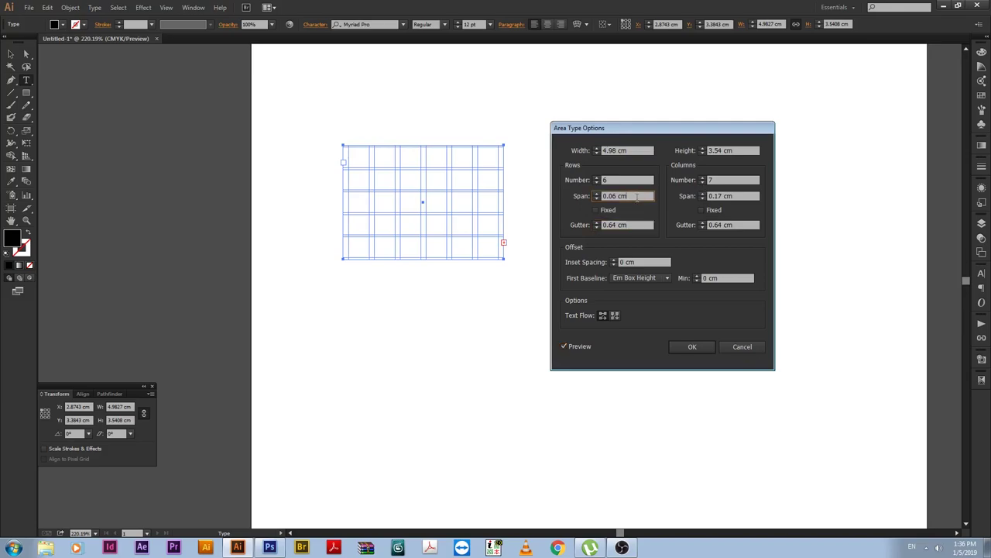
text(0)
click(732, 196)
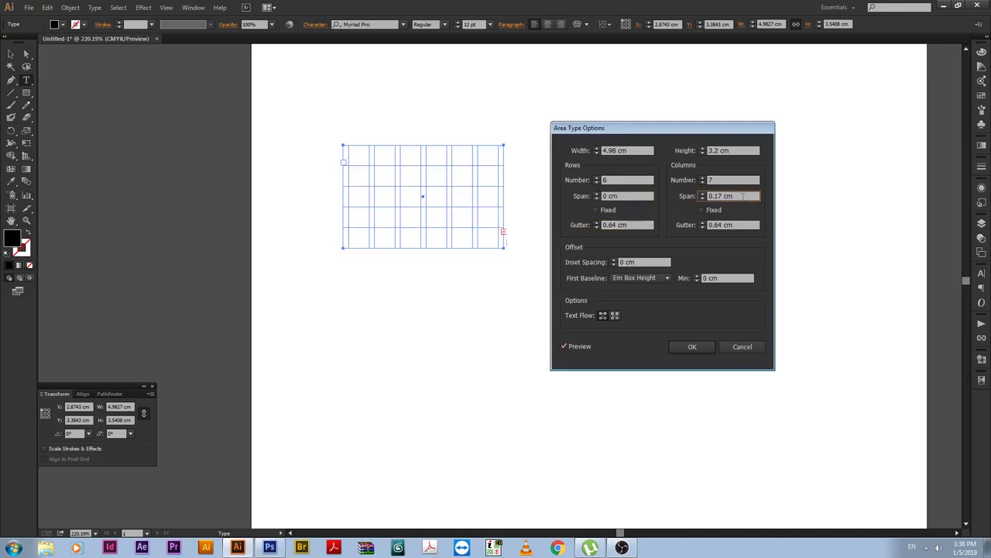
text(0)
key(Tab)
click(637, 197)
text(0.25)
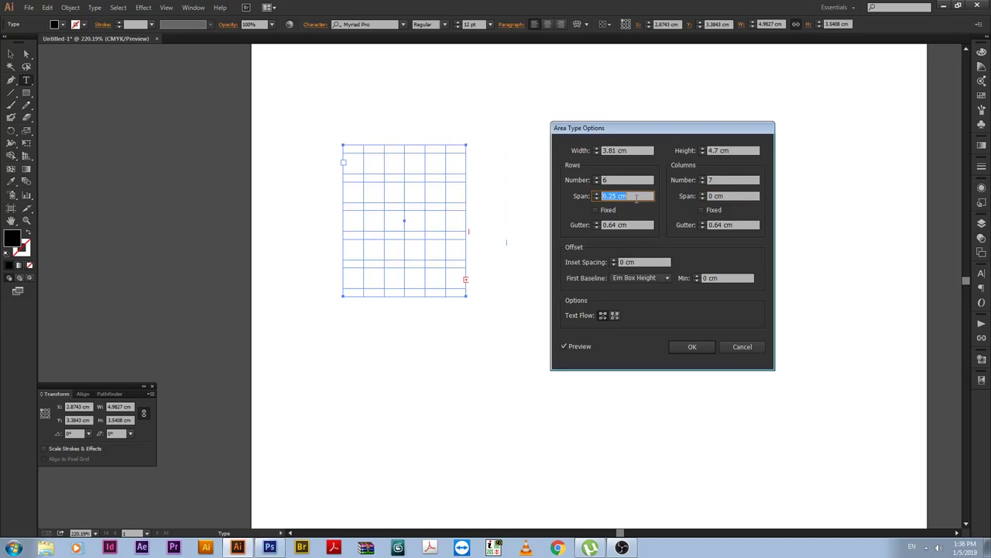
key(Tab)
key(Tab)
key(Tab)
key(Tab)
text(0.25)
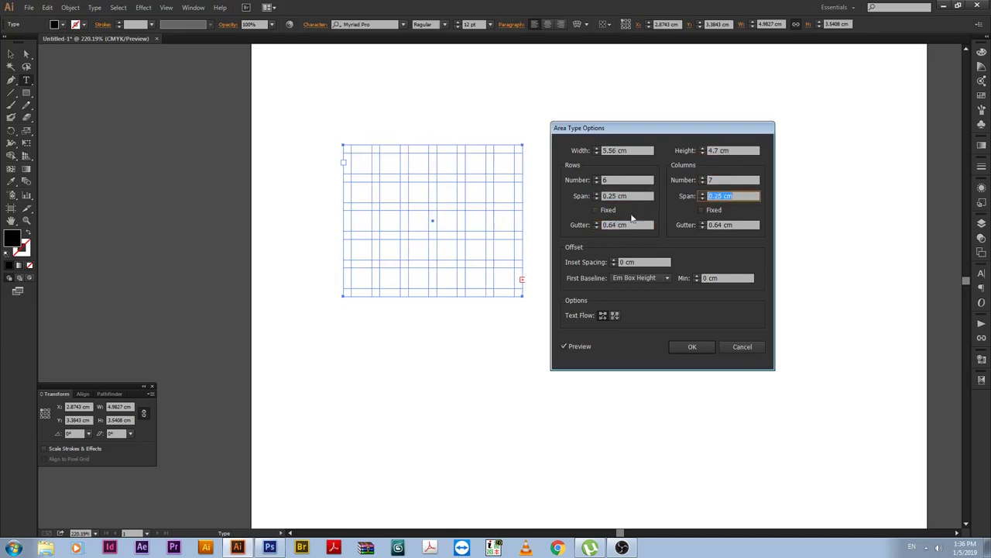
Step: Set a 0.25 cm row gutter and a 0.15 cm column gutter, then confirm
click(632, 223)
text(0)
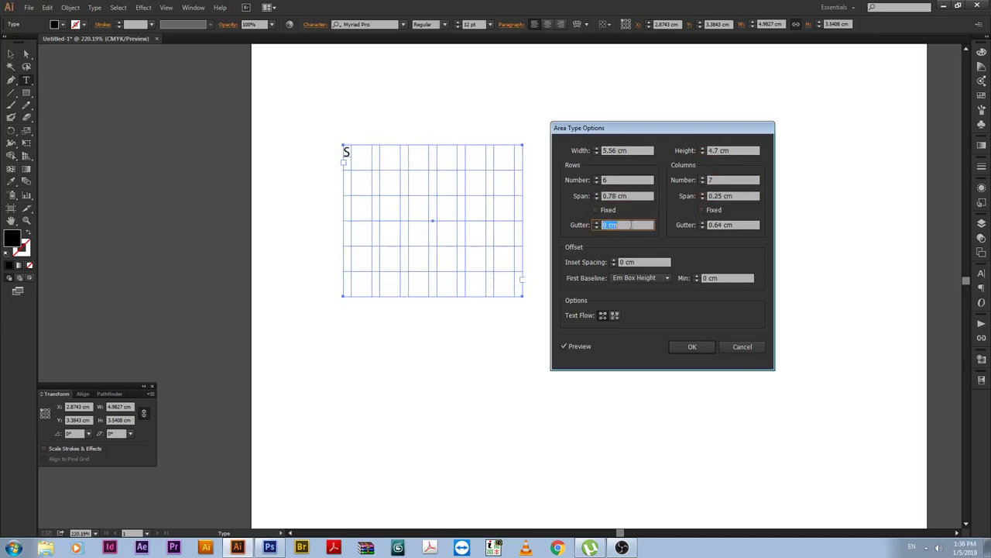
text(0.25)
click(736, 224)
text(0)
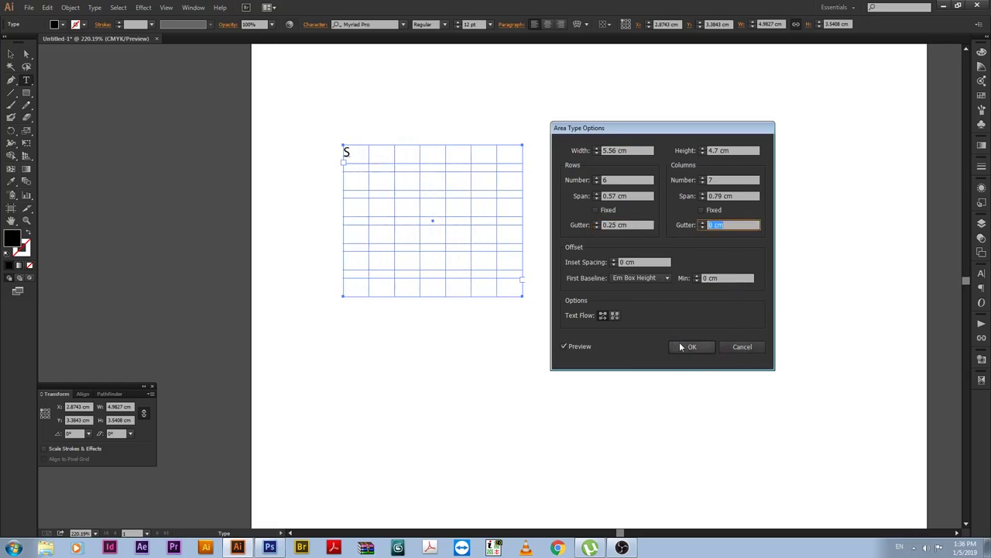
text(0.15)
key(Tab)
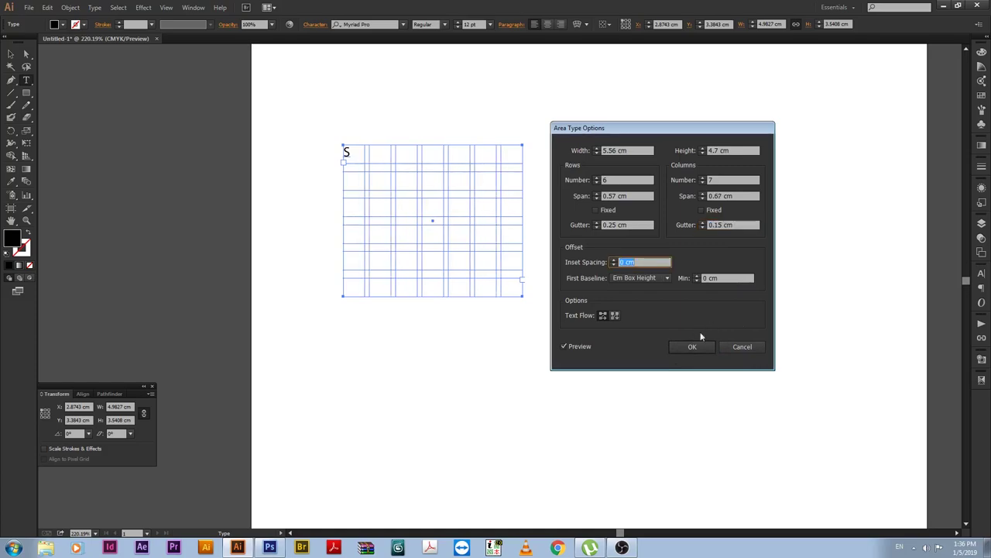
click(690, 346)
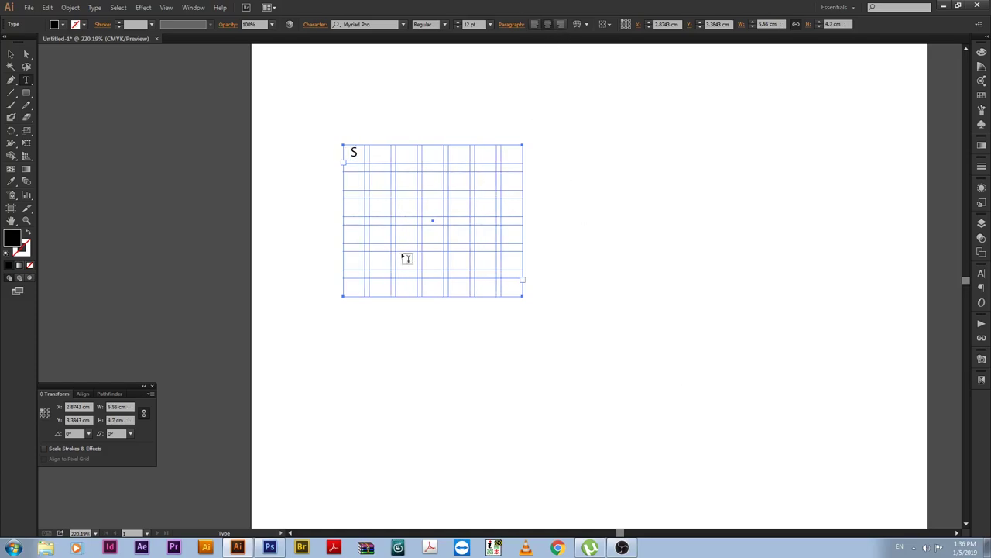
Step: Type weekday initials S M T W T F S and dates 1–31 into the grid, one week per row
click(404, 258)
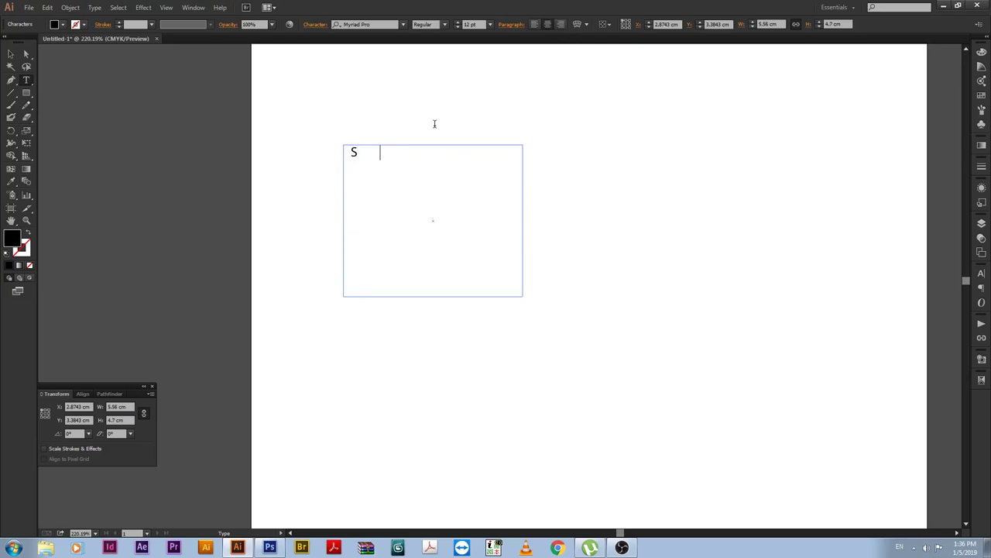
text(M T W T F S)
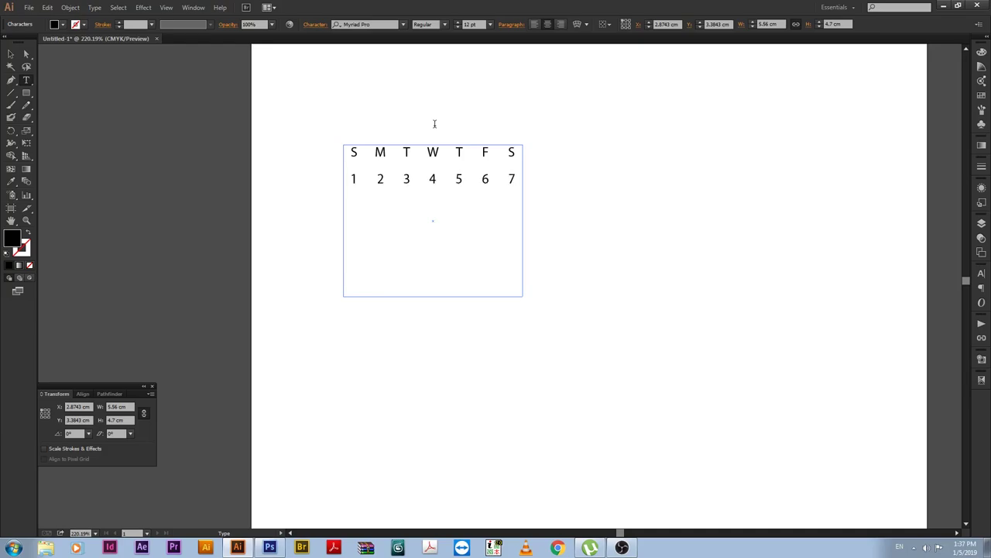
text(1	2	)
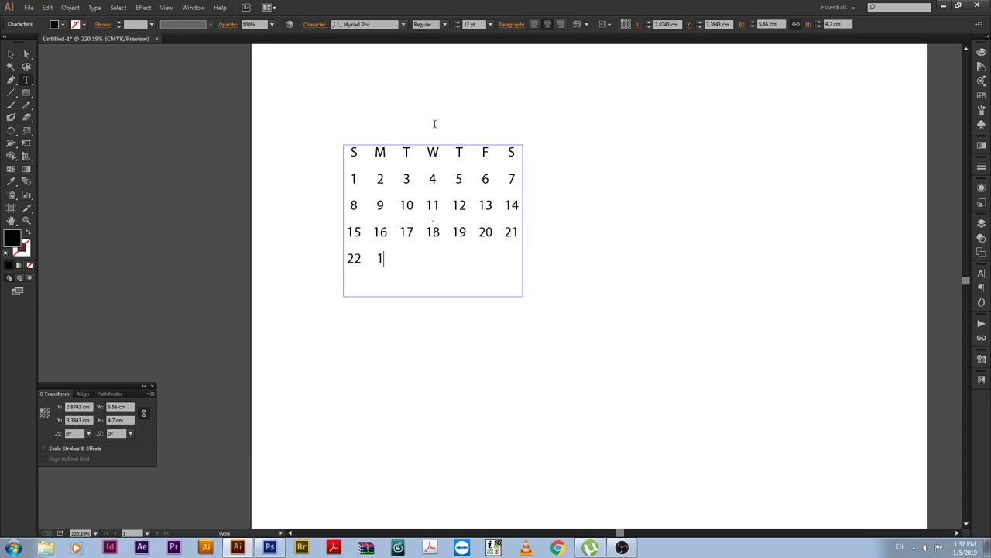
text(3)
key(Tab)
text(24)
text(28)
key(Return)
text(29)
key(Tab)
text(30)
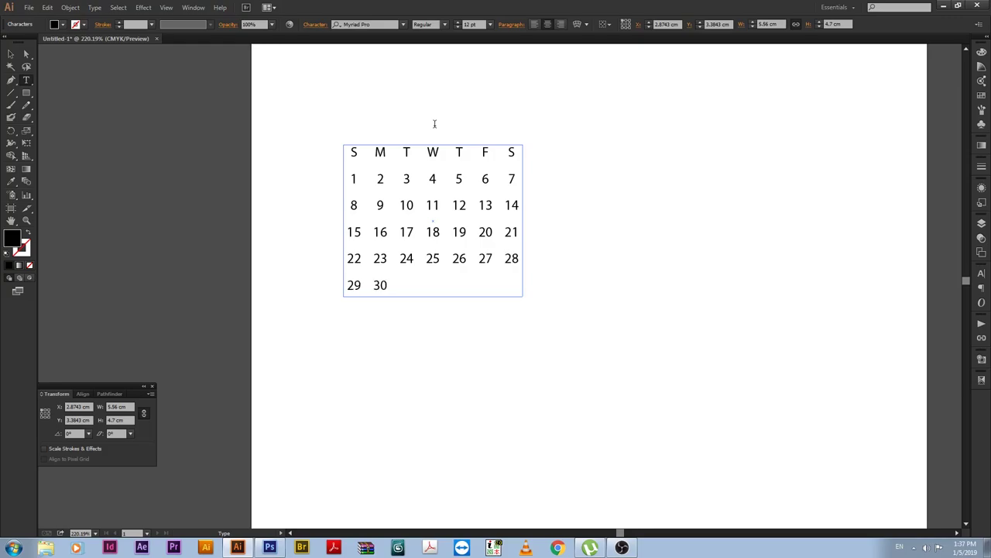
ctrl+click(465, 354)
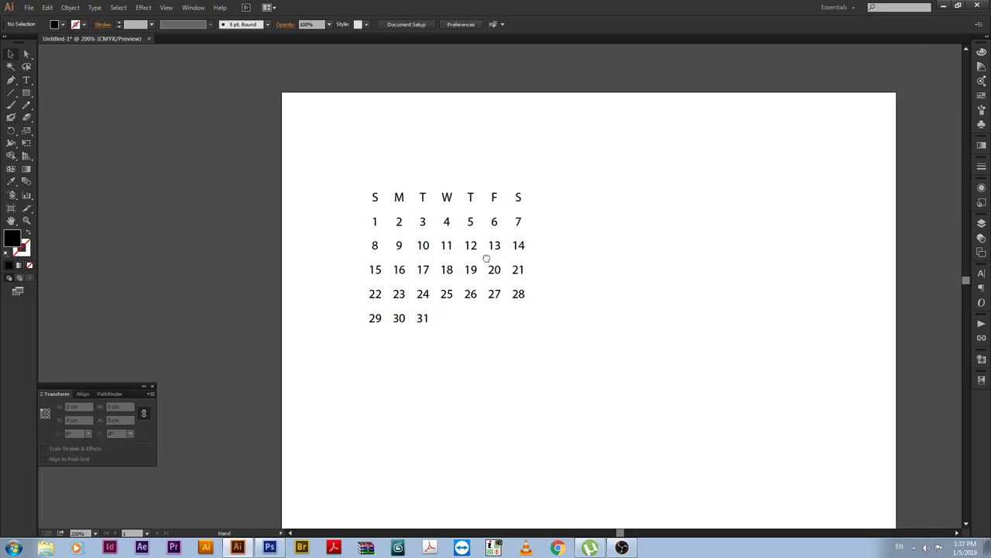
Step: Add a bold JANUARY label above the calendar grid
key(ctrl+minus)
drag(486, 256, 439, 242)
click(318, 152)
text(JANUARY)
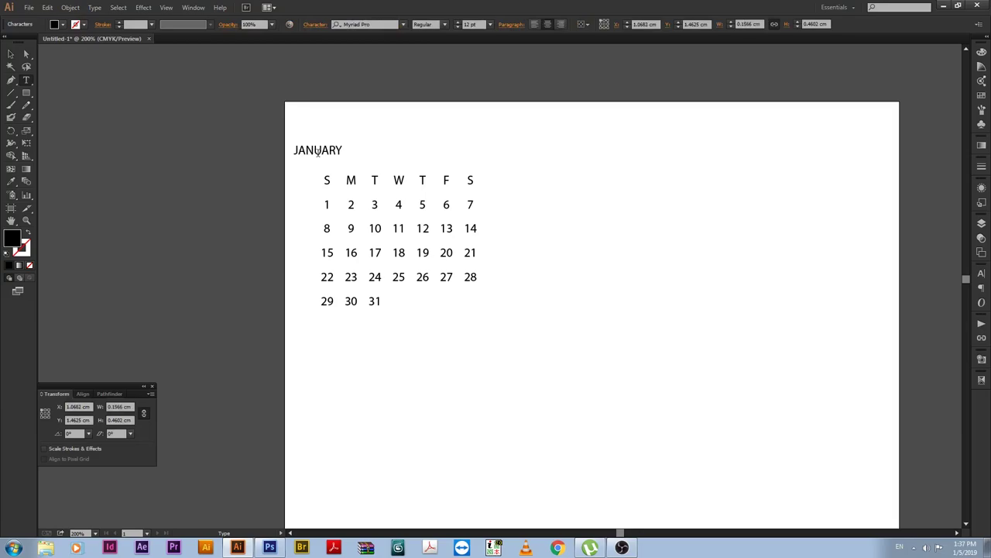
ctrl+click(371, 159)
double_click(371, 155)
click(445, 24)
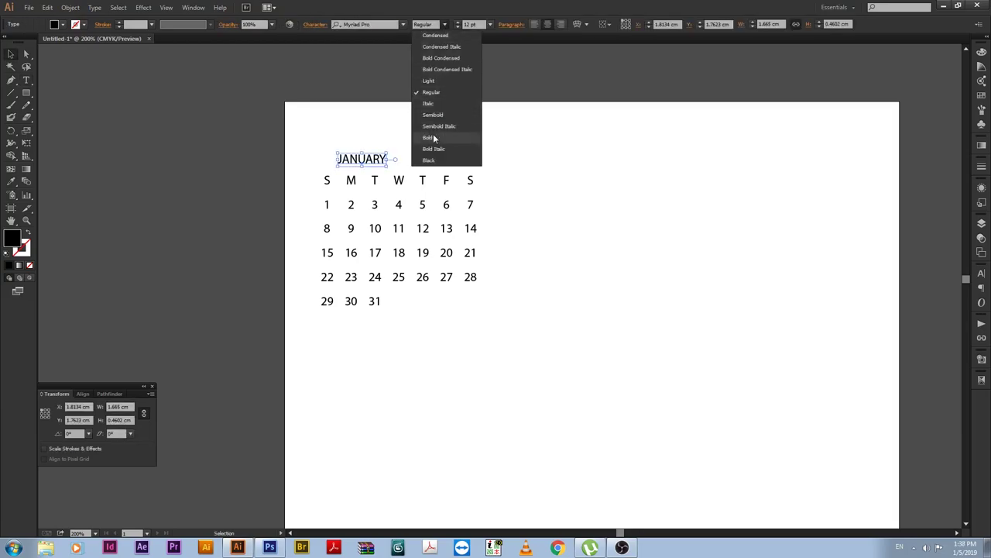
click(433, 133)
click(385, 160)
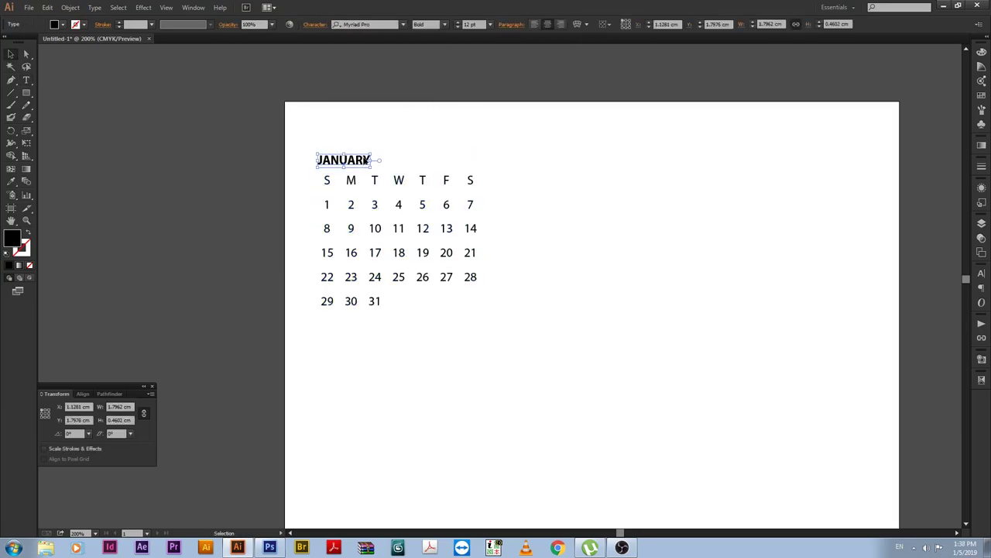
Step: Draw a black horizontal rule between JANUARY and the weekday row
drag(221, 104, 636, 380)
click(324, 215)
key(p)
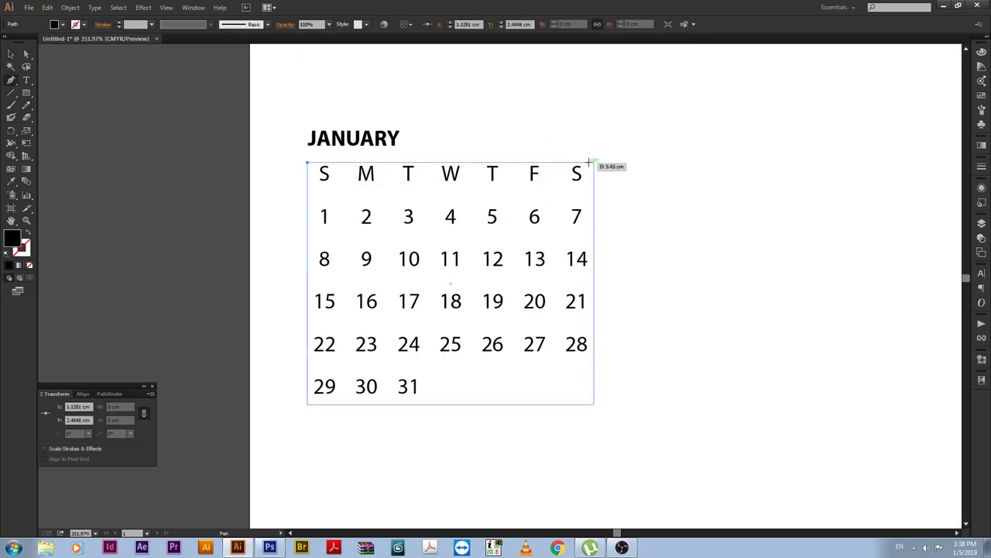
click(594, 162)
click(307, 162)
key(shift+x)
key(v)
drag(509, 162, 508, 155)
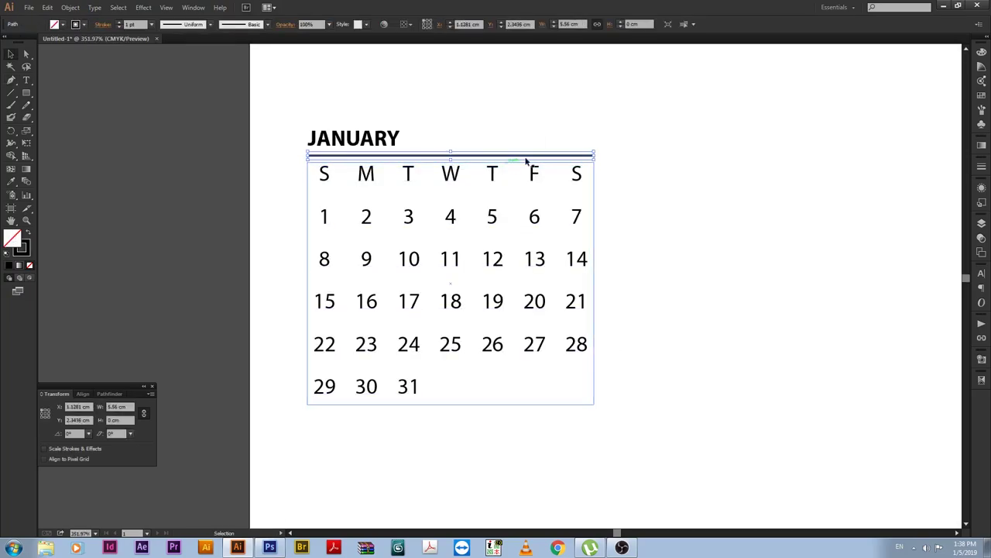
click(981, 166)
click(465, 259)
Step: Copy the title to the rule's right end and change the copy to 2019
key(ctrl+minus)
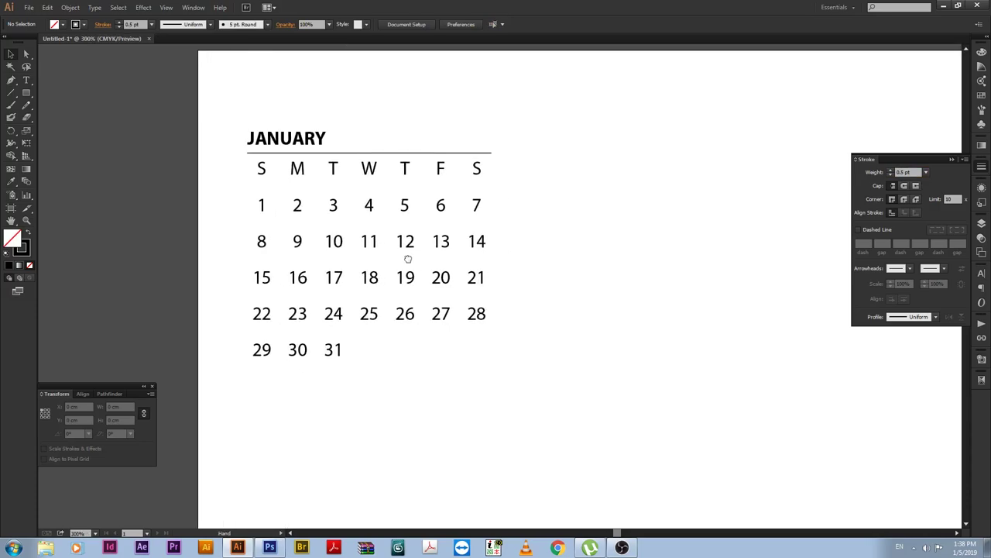
click(286, 138)
drag(286, 137, 406, 138)
double_click(406, 137)
text(20)
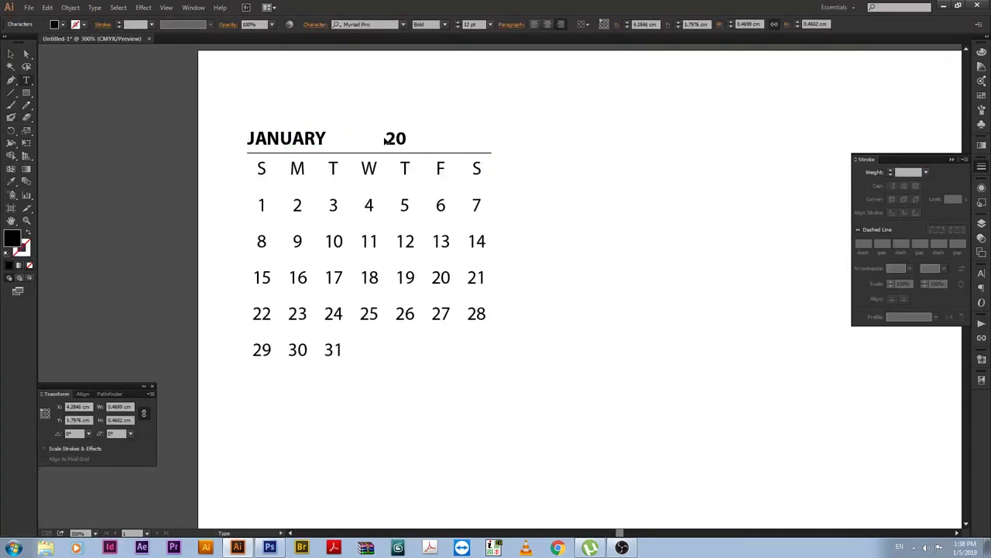
text(19)
key(Escape)
click(478, 174)
click(598, 165)
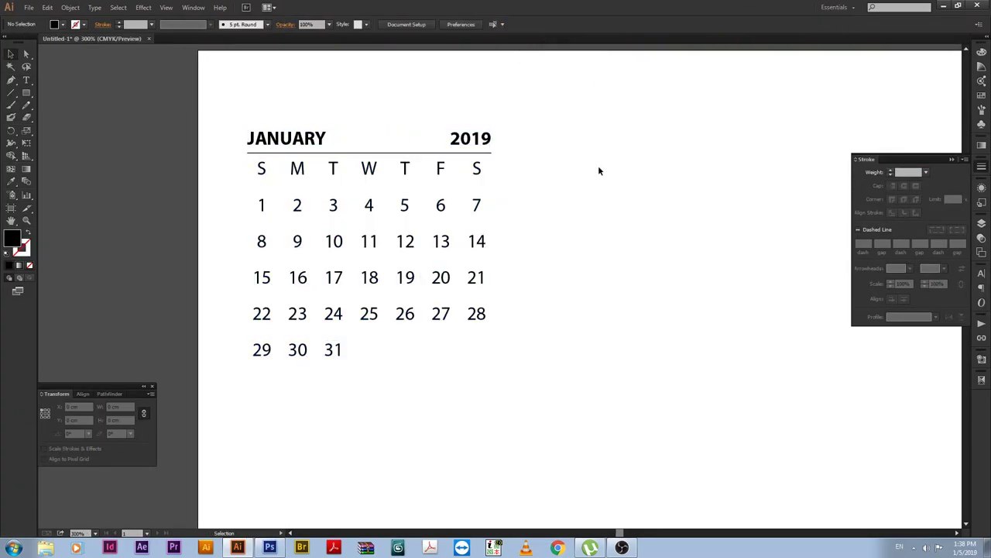
Step: Insert a tab before the 1 so January's dates start on Tuesday
key(ctrl+minus)
key(ctrl+minus)
drag(222, 100, 571, 367)
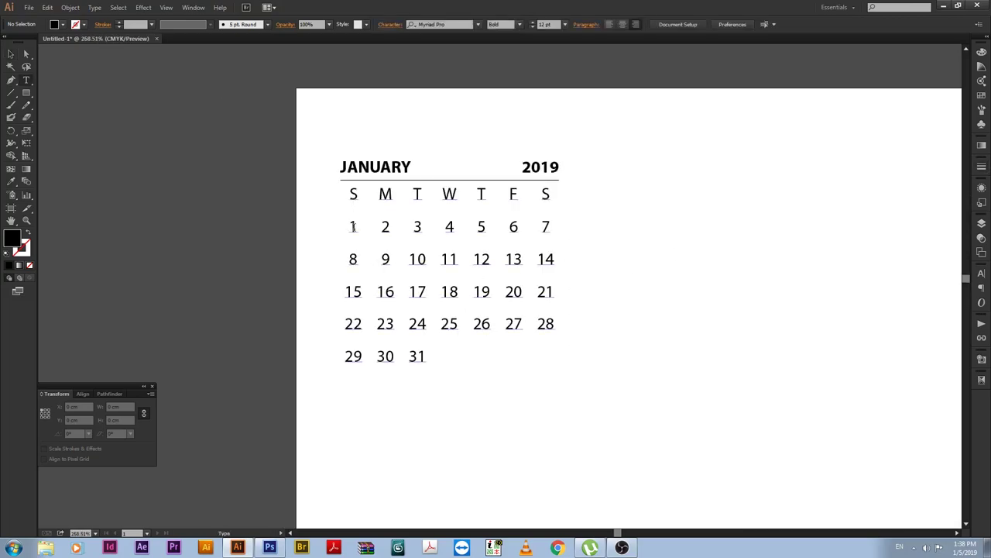
key(t)
click(354, 226)
key(Tab)
key(Tab)
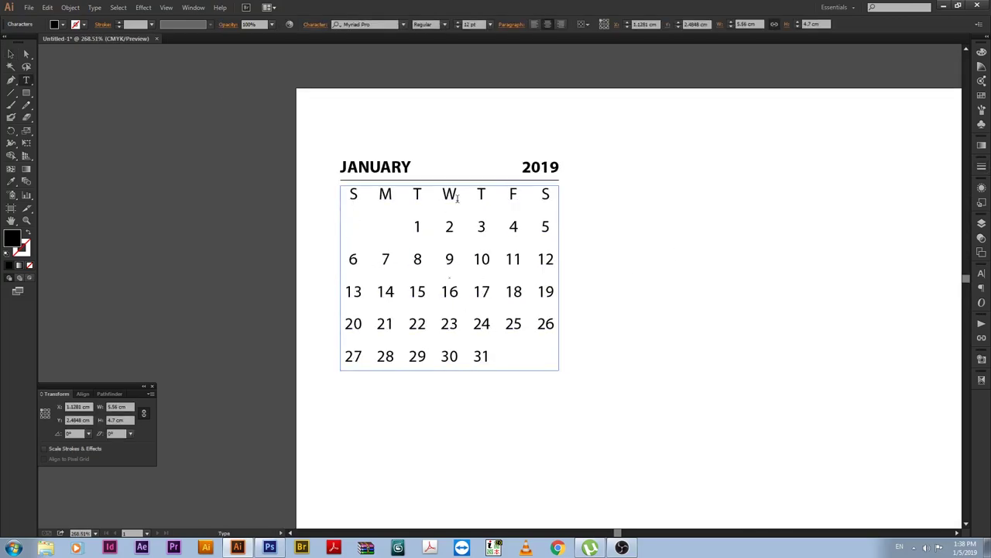
key(Escape)
click(635, 207)
Step: Copy the rule line down beneath the S M T W T F S row
key(ctrl+minus)
drag(600, 297, 603, 295)
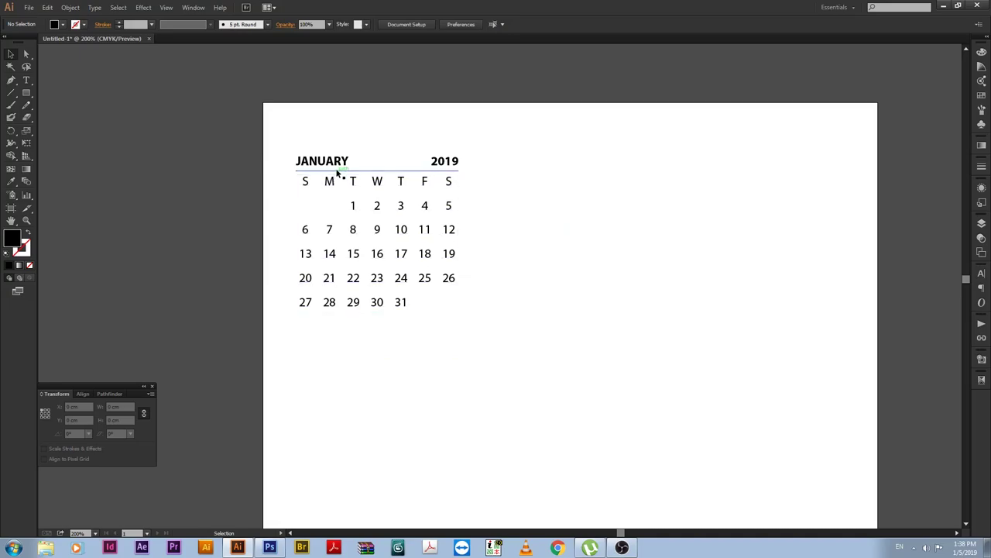
drag(337, 173, 339, 196)
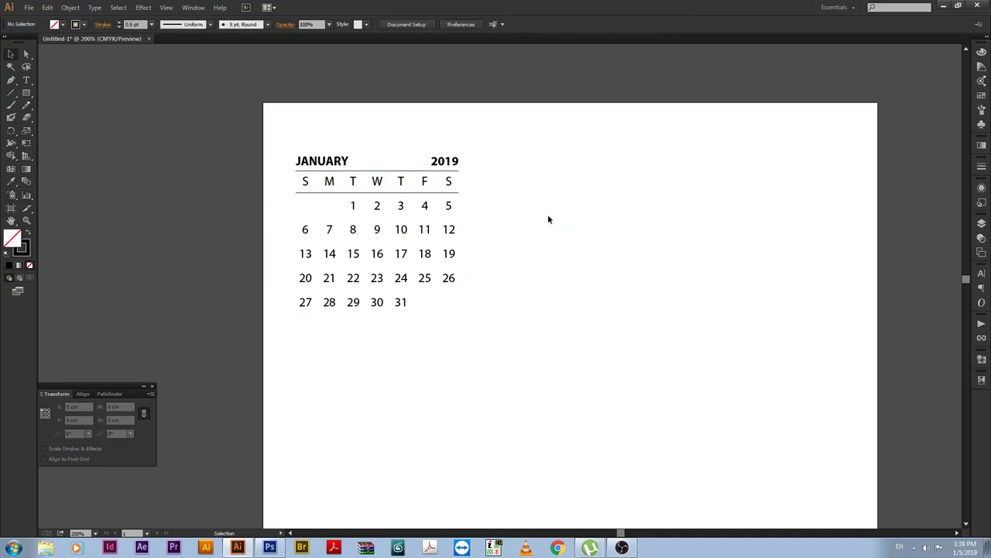
drag(268, 121, 516, 360)
Step: Copy the January calendar to the right and retitle the copy FEBRUARY
key(Return)
key(alt+Return)
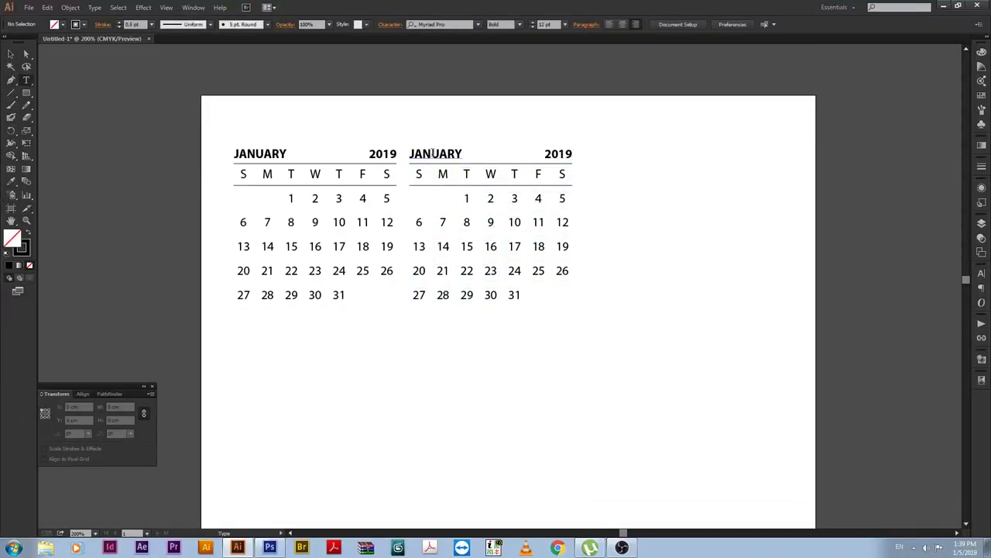
double_click(433, 153)
text(F)
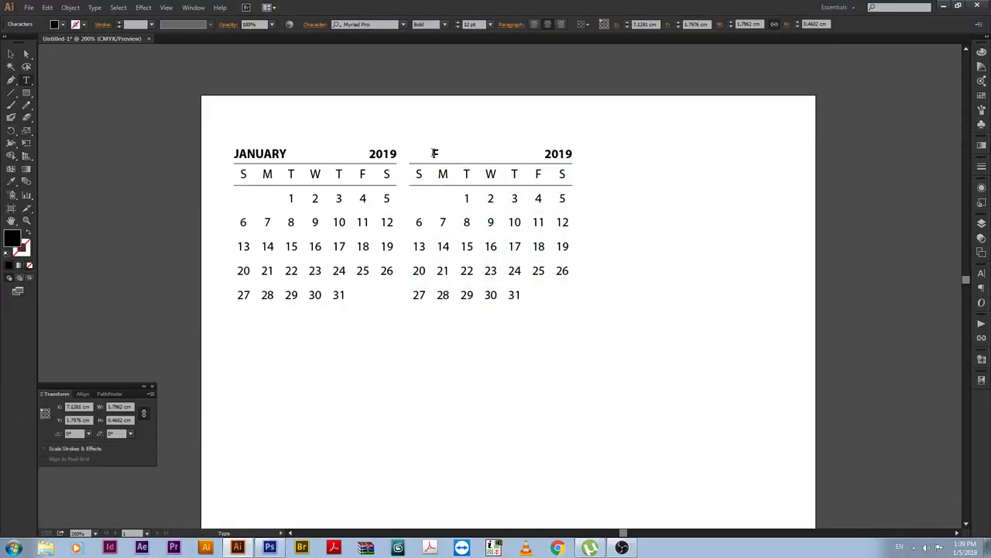
text(EBRUARY)
key(Escape)
drag(434, 154, 463, 154)
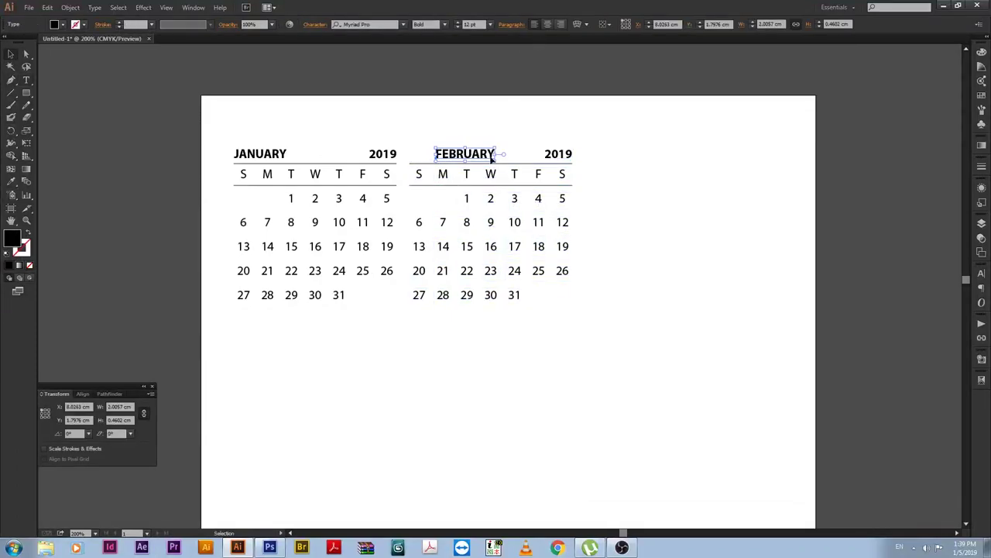
click(488, 175)
key(ctrl+z)
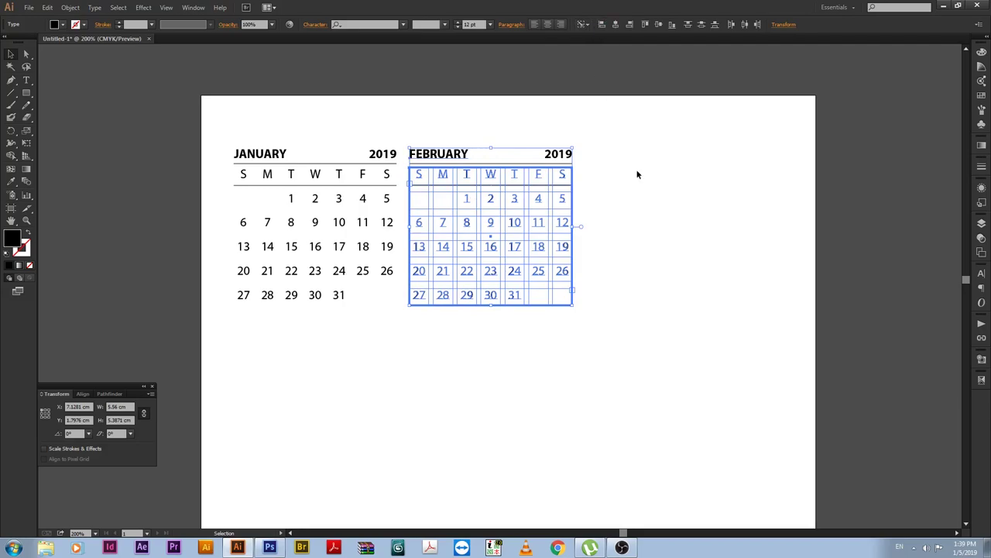
click(636, 144)
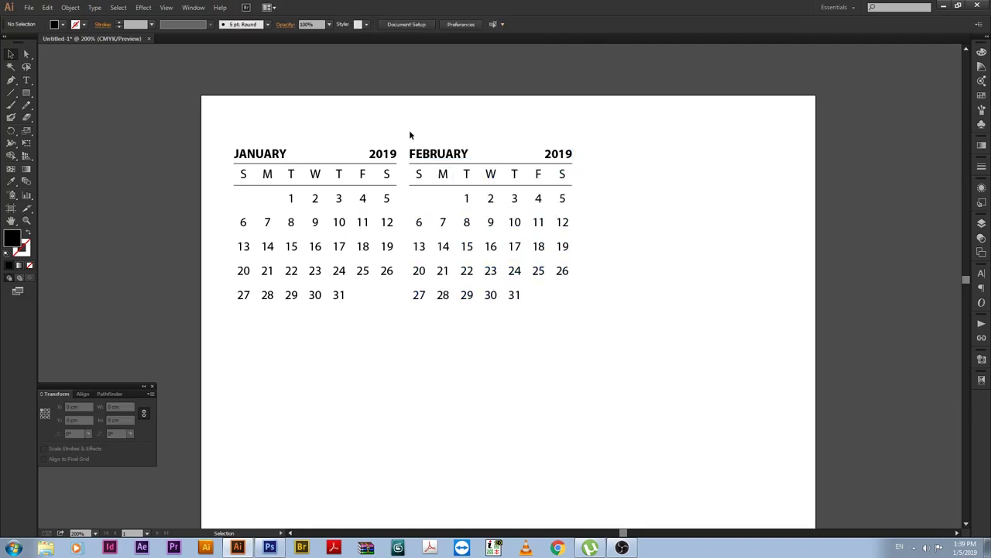
drag(408, 132, 581, 316)
Step: Shift February's dates to start on Friday and remove 29 and 30
double_click(467, 199)
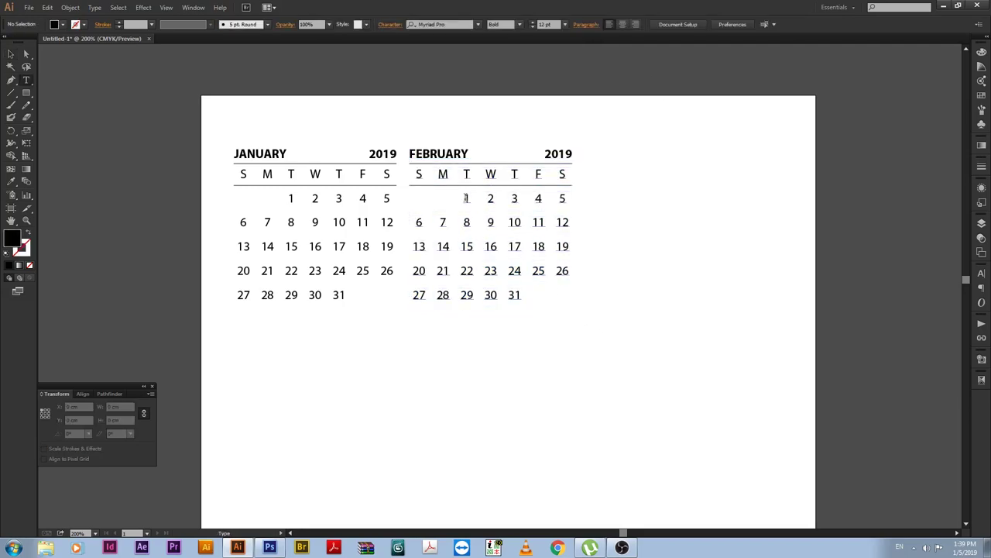
key(Tab)
key(Tab)
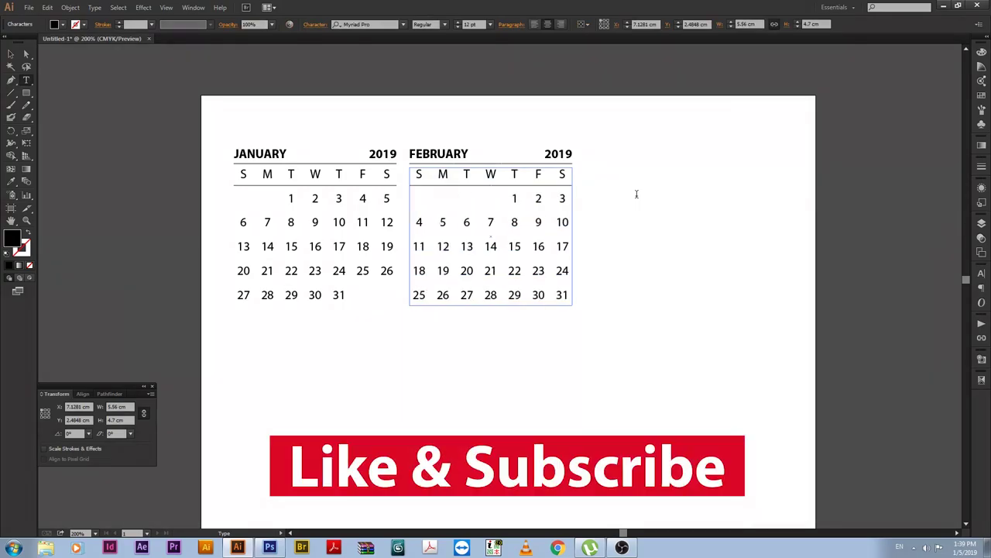
key(Tab)
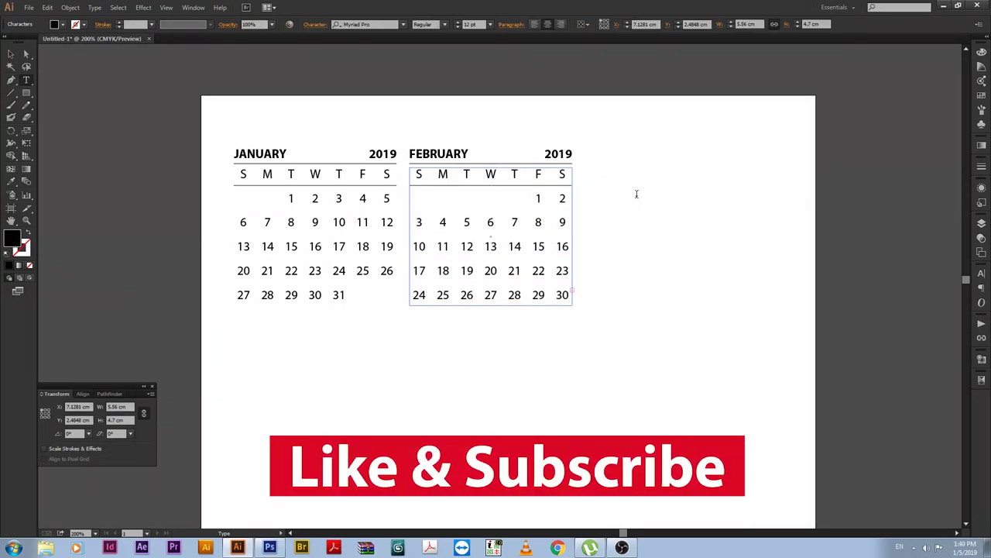
key(BackSpace)
key(BackSpace)
key(BackSpace)
key(Escape)
drag(605, 136, 422, 321)
Step: Copy February 6 cm to the right and retitle the copy MARCH
key(Return)
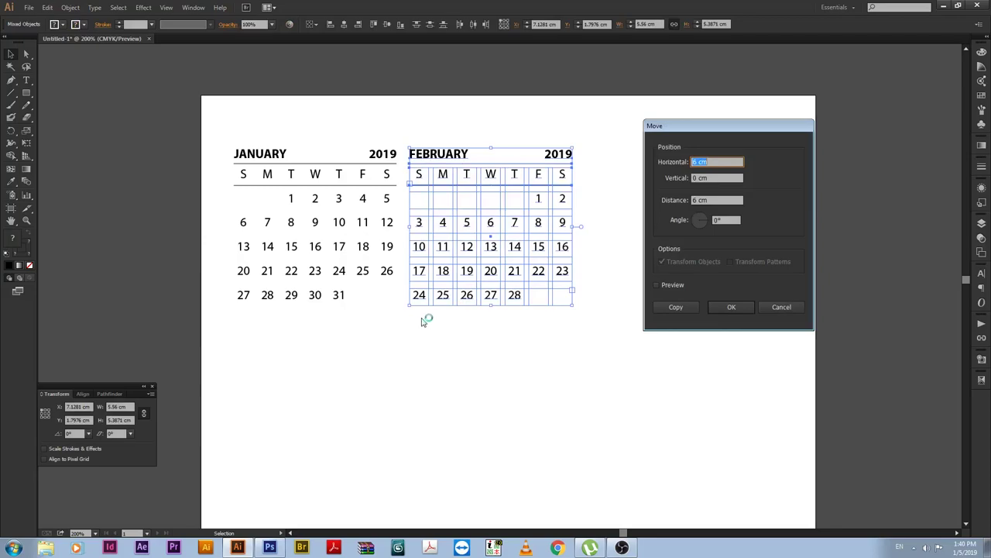
click(675, 307)
double_click(612, 153)
text(MARCH)
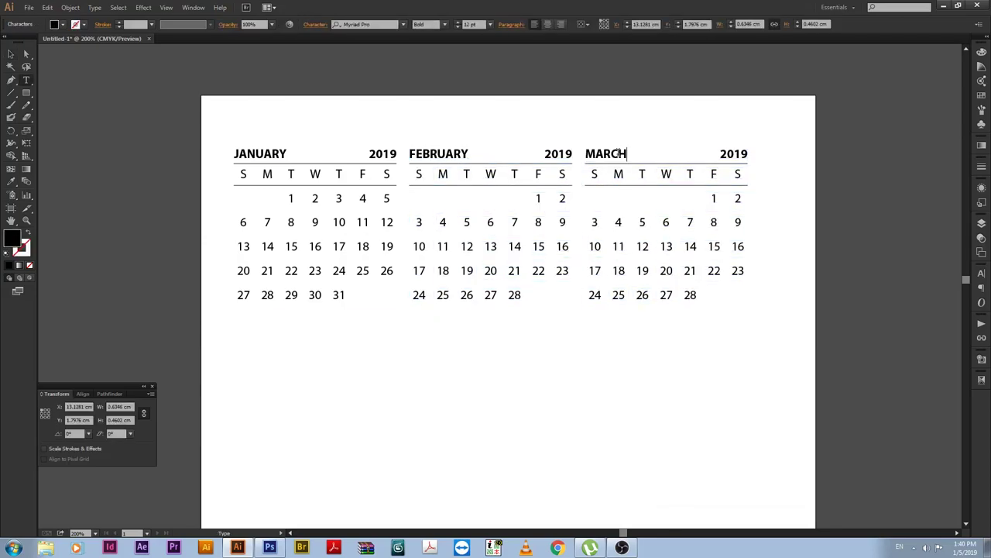
key(Escape)
Step: Start March on Friday with 31 in the first Sunday slot, then copy March below January
click(713, 198)
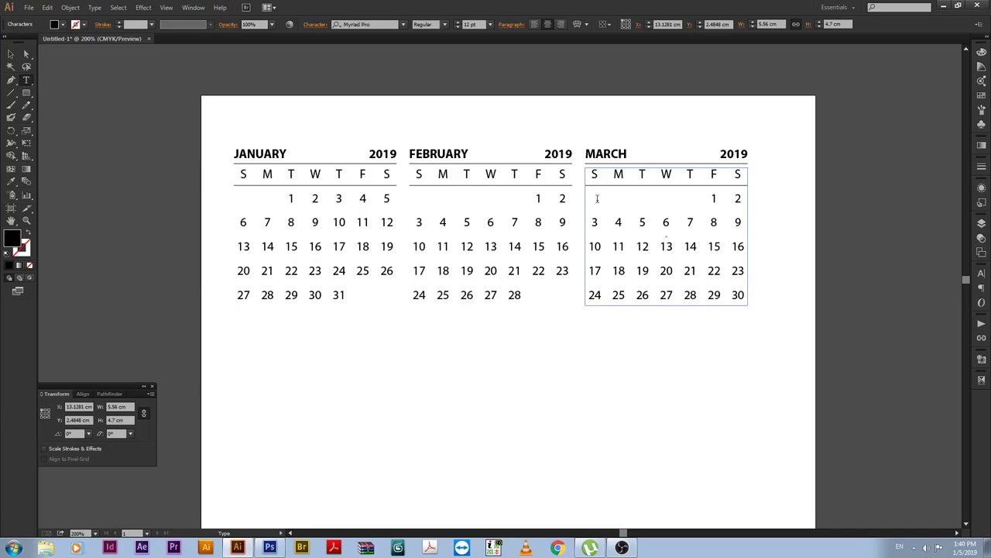
key(Escape)
click(560, 363)
scroll(537, 337, down, 1)
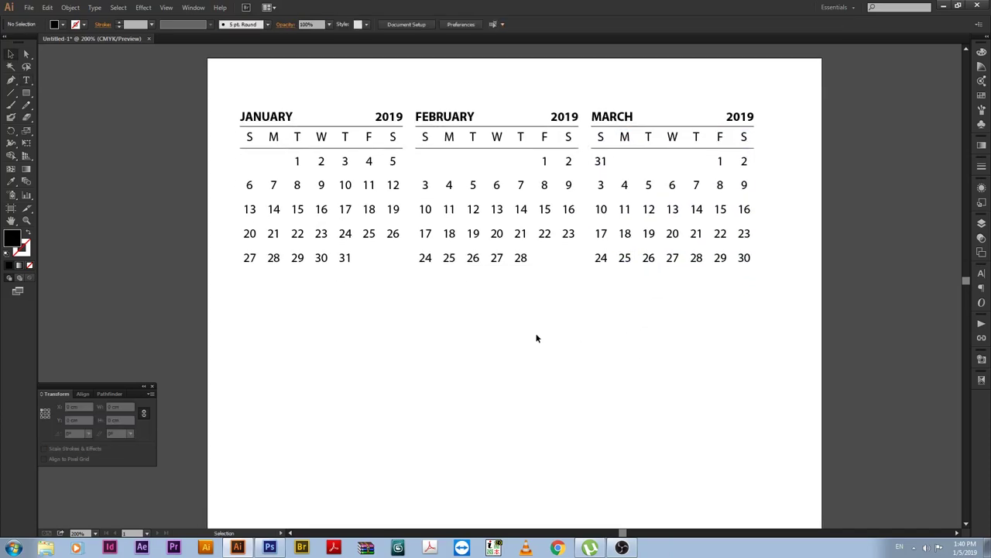
mouse_move(756, 147)
mouse_down()
mouse_move(596, 159)
mouse_move(309, 336)
mouse_up()
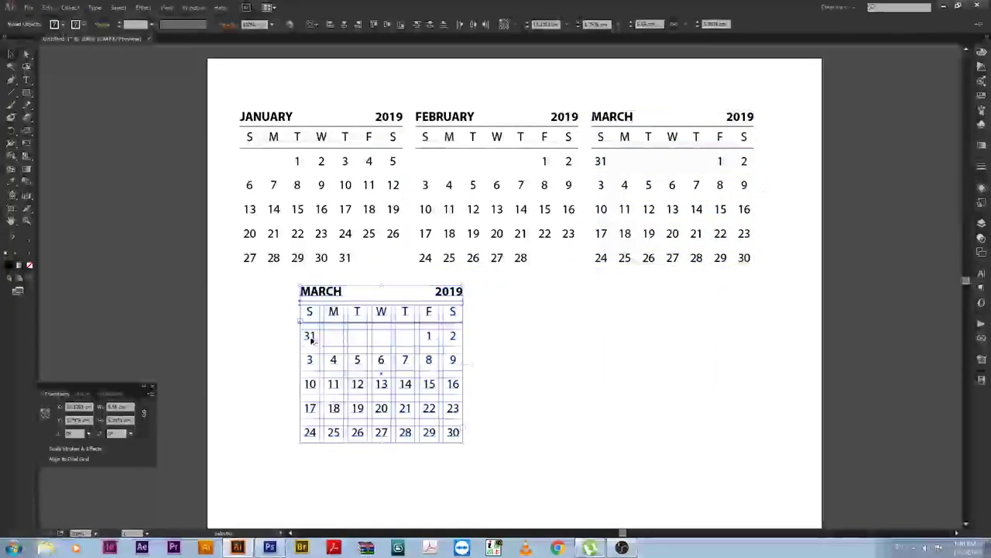
Step: Align the lower copy under January, retitle it APRIL, and start its dates on Monday
drag(381, 364, 321, 364)
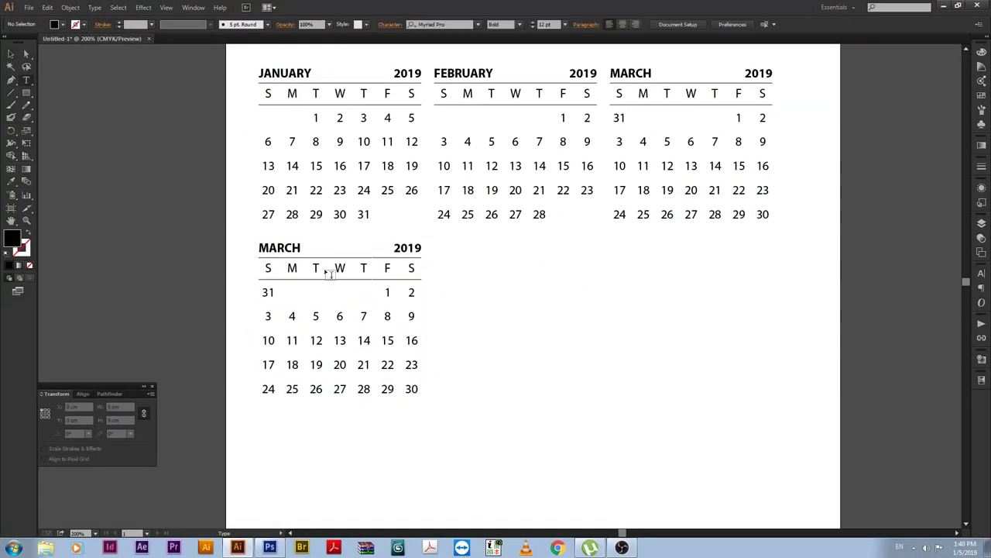
double_click(279, 248)
text(APRIL)
key(Escape)
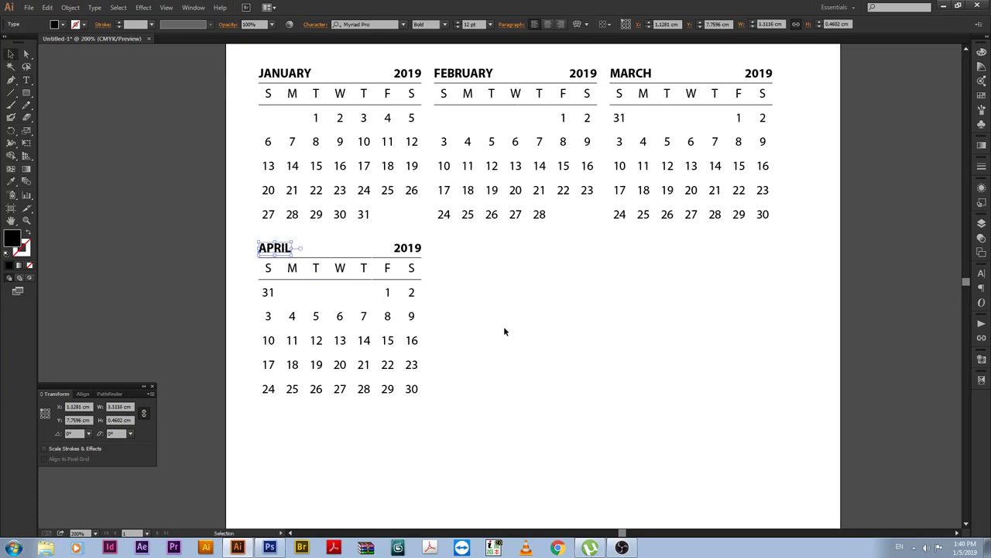
key(t)
click(384, 292)
key(BackSpace)
key(BackSpace)
key(BackSpace)
key(BackSpace)
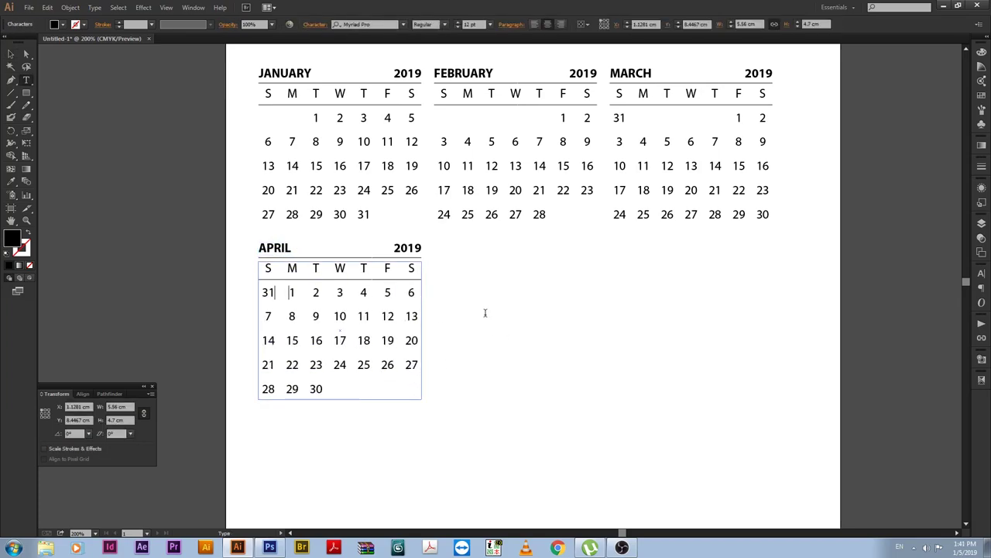
key(BackSpace)
key(BackSpace)
key(Escape)
click(499, 351)
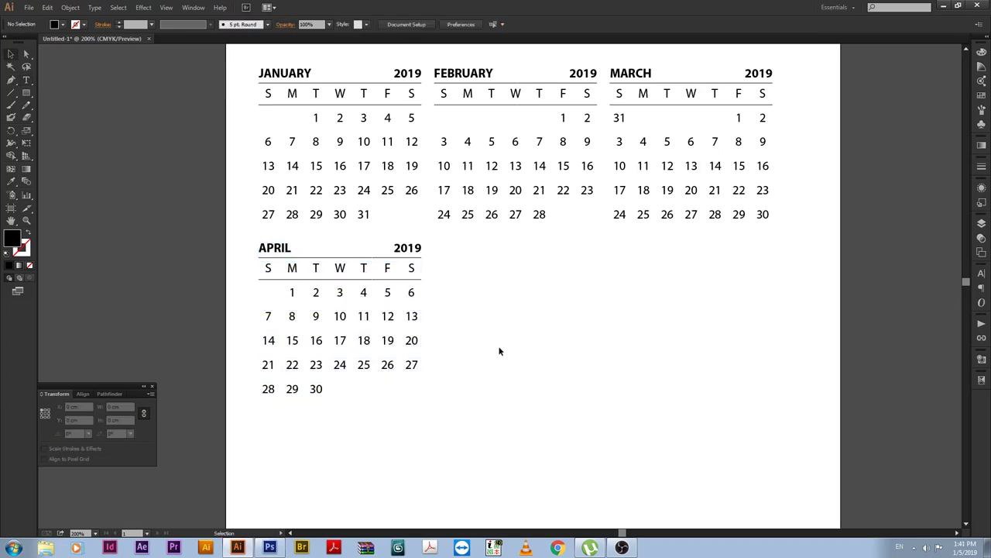
Step: Copy April 6 cm right as MAY, with its dates starting on Wednesday
click(349, 341)
key(Return)
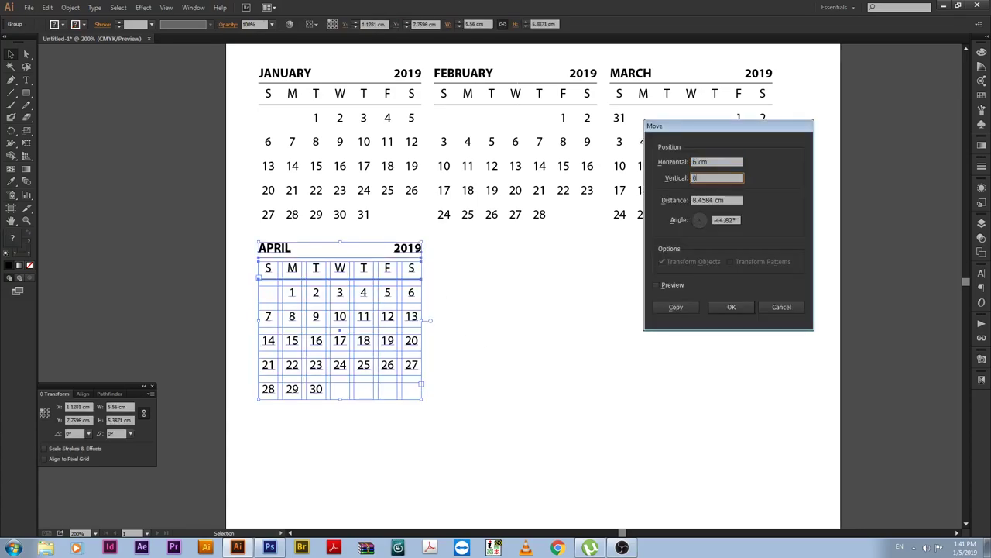
click(671, 305)
double_click(456, 248)
text(MAY)
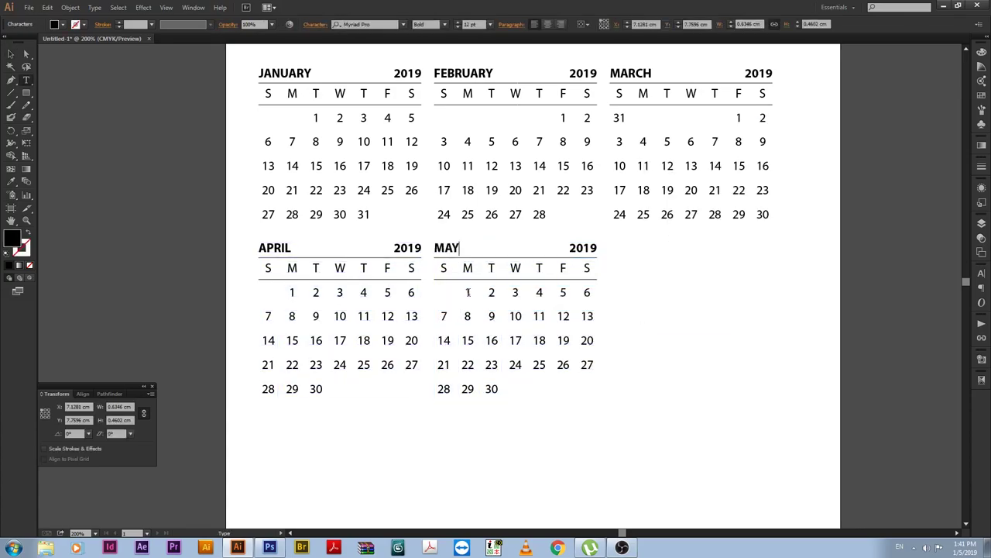
click(468, 292)
key(Tab)
key(Tab)
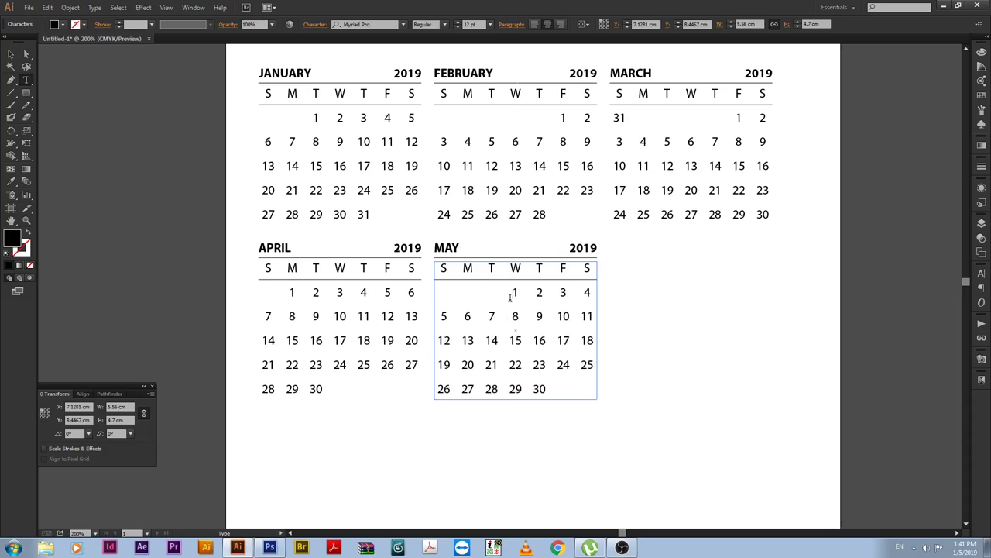
Step: Copy May to the right under March and retitle the copy JUNE
ctrl+click(648, 421)
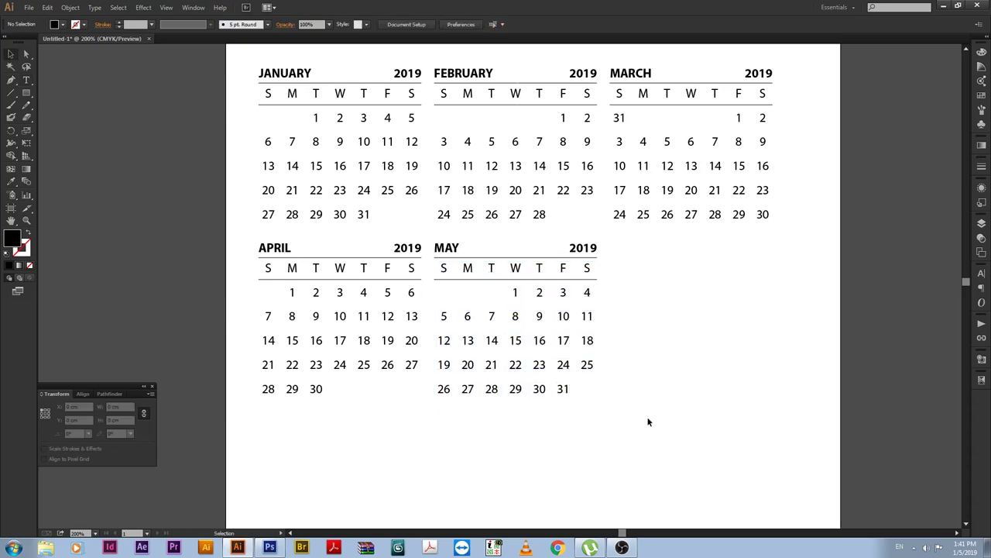
drag(648, 420, 430, 236)
key(shift+ctrl+m)
click(671, 303)
ctrl+click(628, 411)
double_click(622, 248)
text(JU)
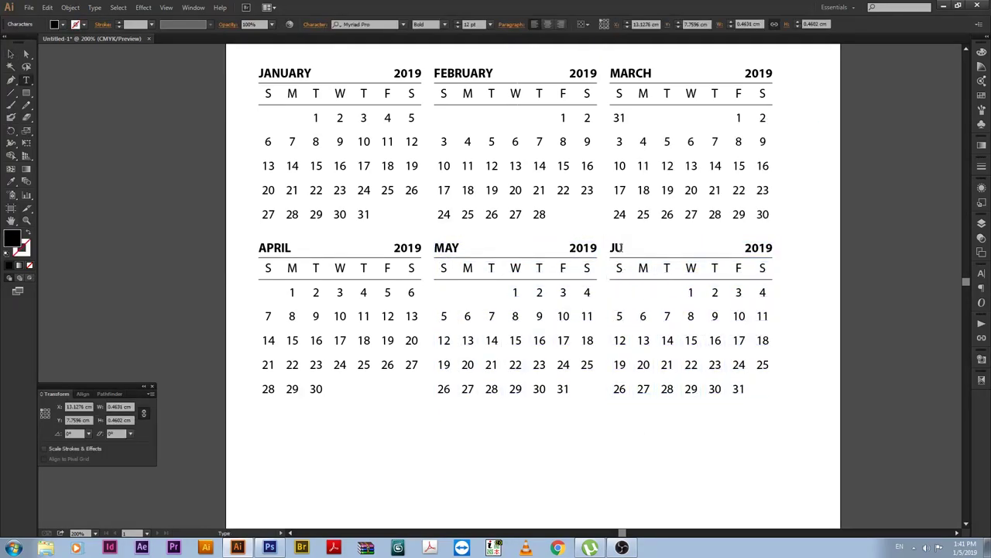
text(NE)
Step: Start June's dates on Saturday with 30 wrapped to the first Sunday slot
click(689, 292)
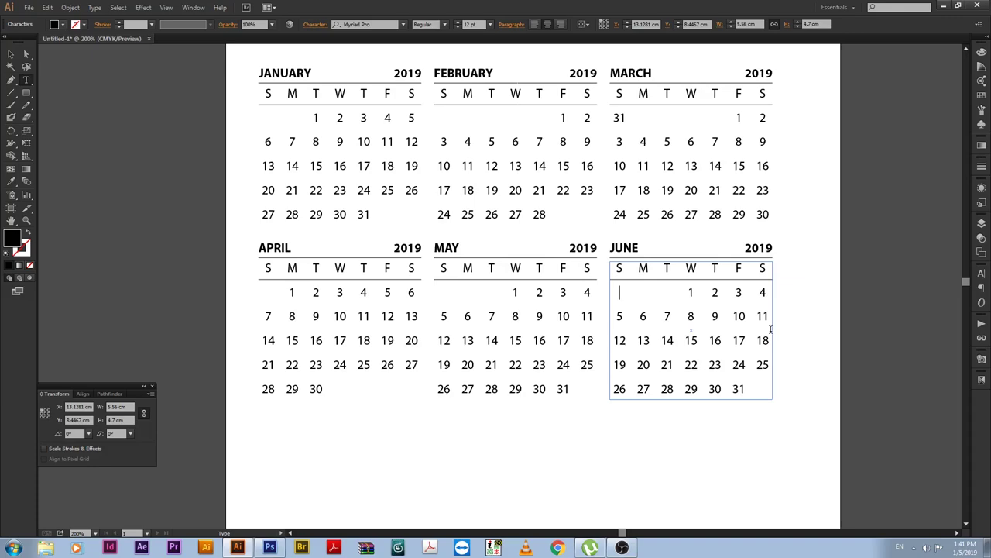
key(Delete)
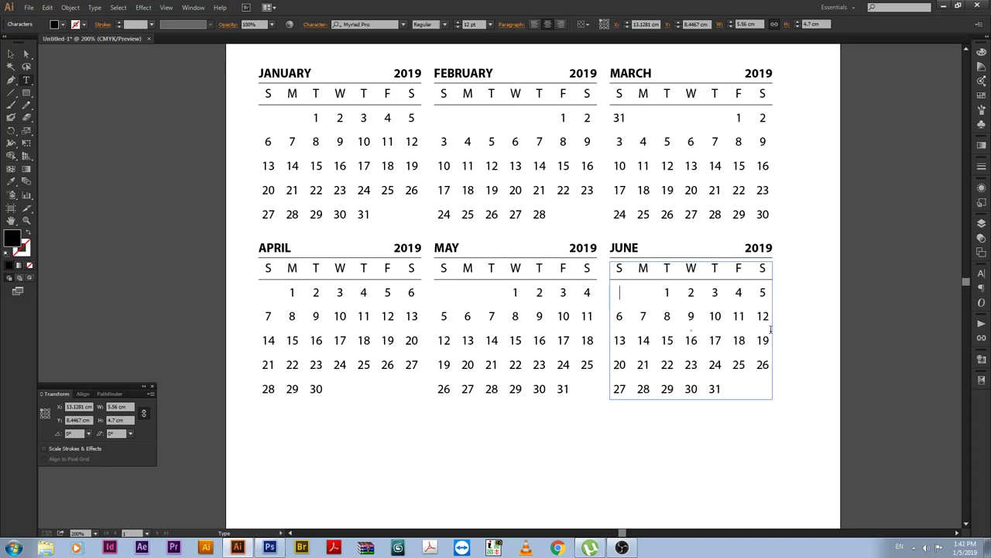
key(Tab)
key(Tab)
key(Tab)
key(Tab)
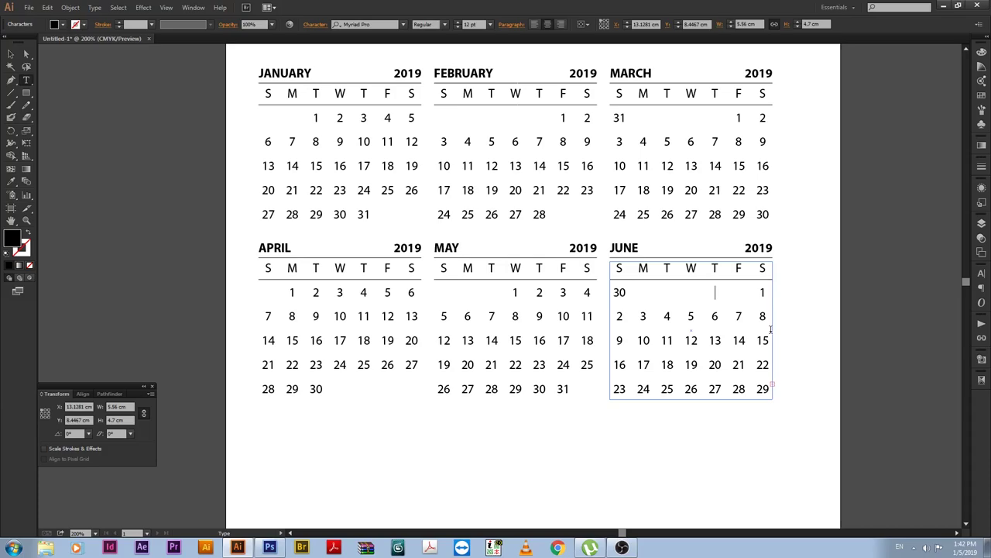
key(Left)
key(Left)
key(Left)
key(Right)
key(Right)
key(Right)
key(Escape)
scroll(627, 410, down, 3)
Step: Copy the June grid below April, left-align it with April, and retitle it JULY
mouse_move(743, 171)
mouse_down()
mouse_move(555, 351)
mouse_move(439, 333)
mouse_up()
shift+click(372, 225)
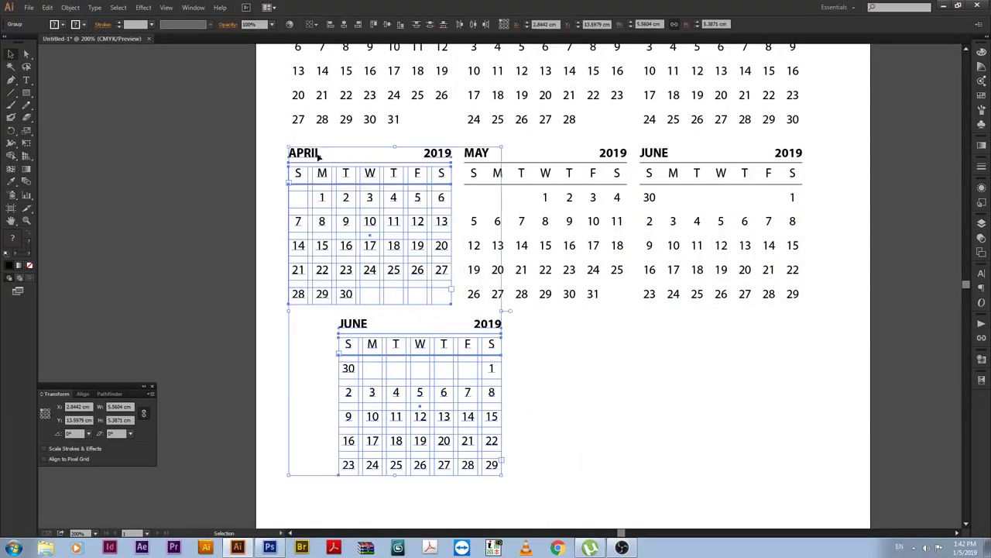
click(329, 24)
key(ctrl+shift+a)
key(t)
click(317, 324)
key(BackSpace)
key(BackSpace)
text(LY)
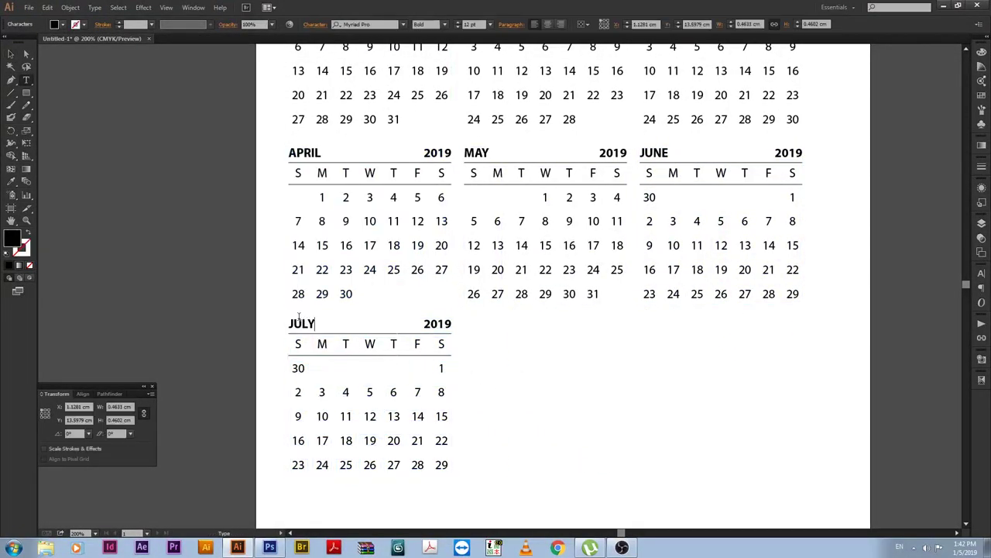
Step: Reflow July's dates so the 1st falls on Monday, retyping 31
scroll(628, 346, down, 2)
scroll(628, 345, down, 1)
click(302, 306)
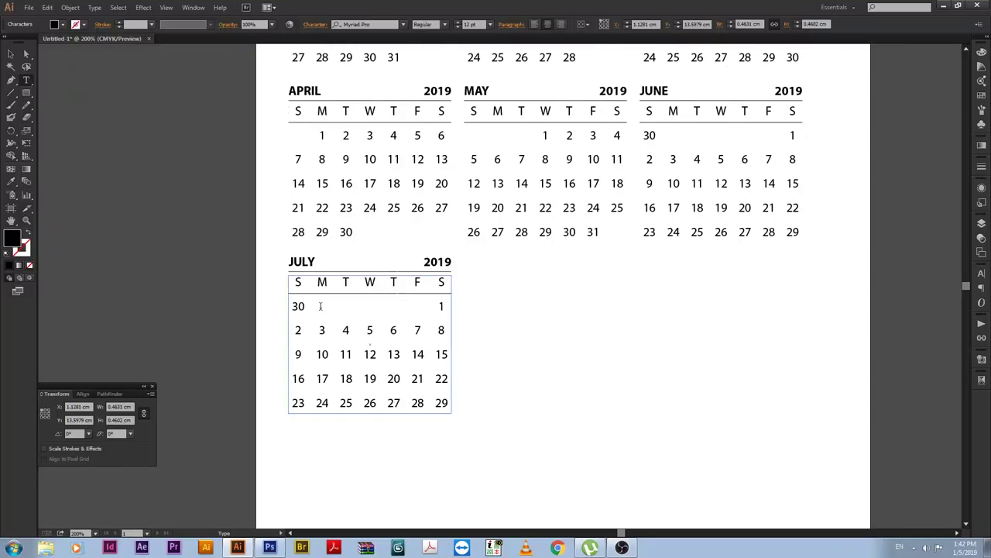
key(Delete)
key(Delete)
key(Delete)
key(Delete)
key(BackSpace)
key(BackSpace)
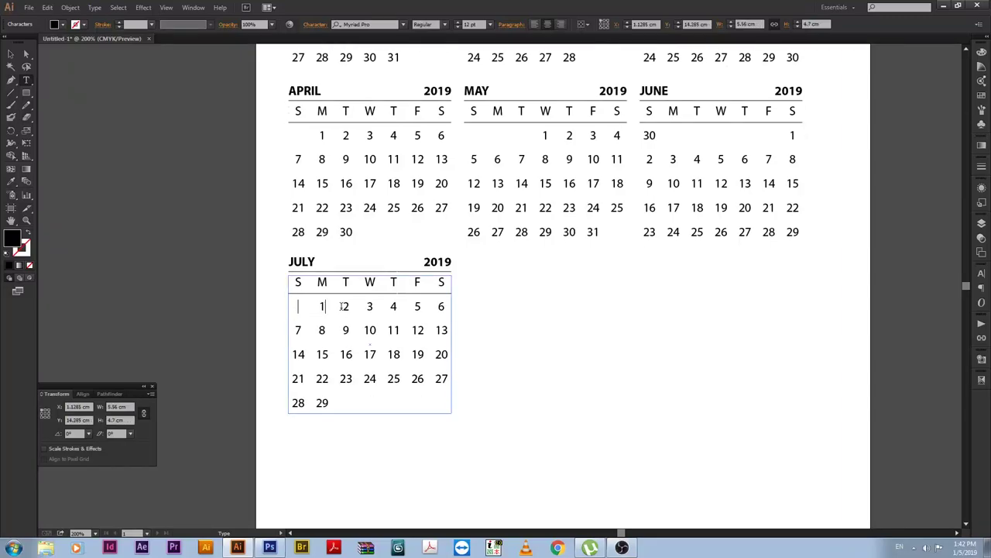
text( 30 31)
key(Escape)
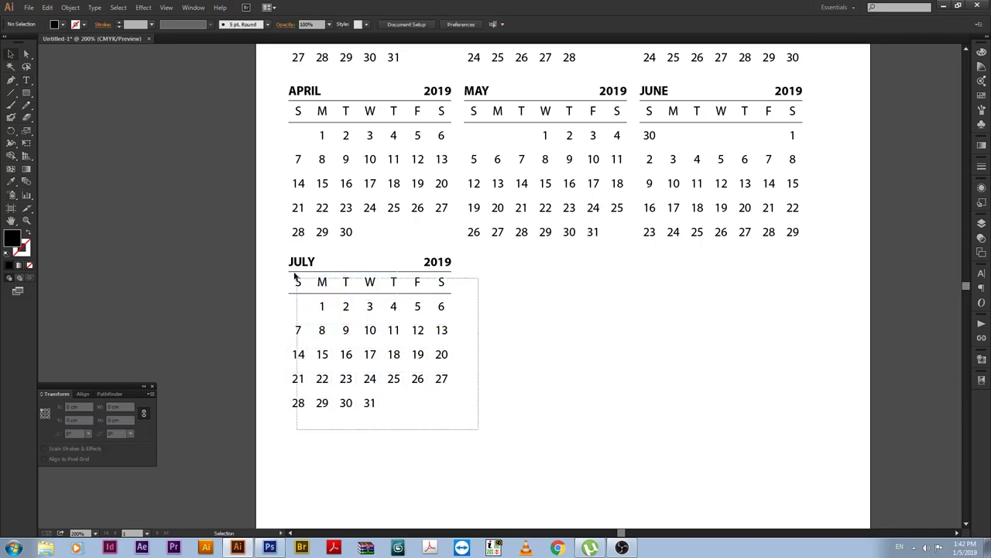
Step: Copy July to its right as AUGUST, with its dates starting on Thursday
click(296, 272)
key(Return)
key(Tab)
click(675, 307)
double_click(476, 262)
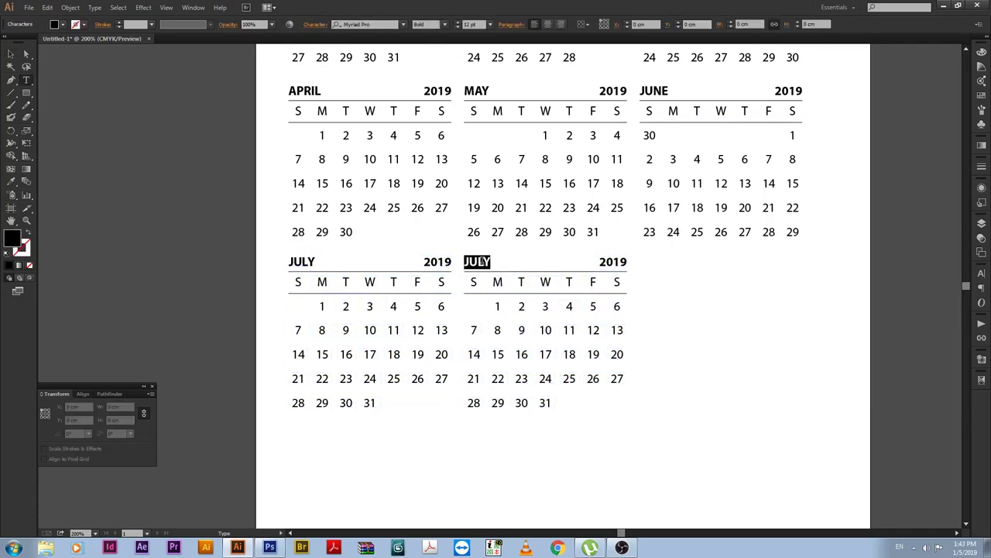
text(AUGUST)
key(Escape)
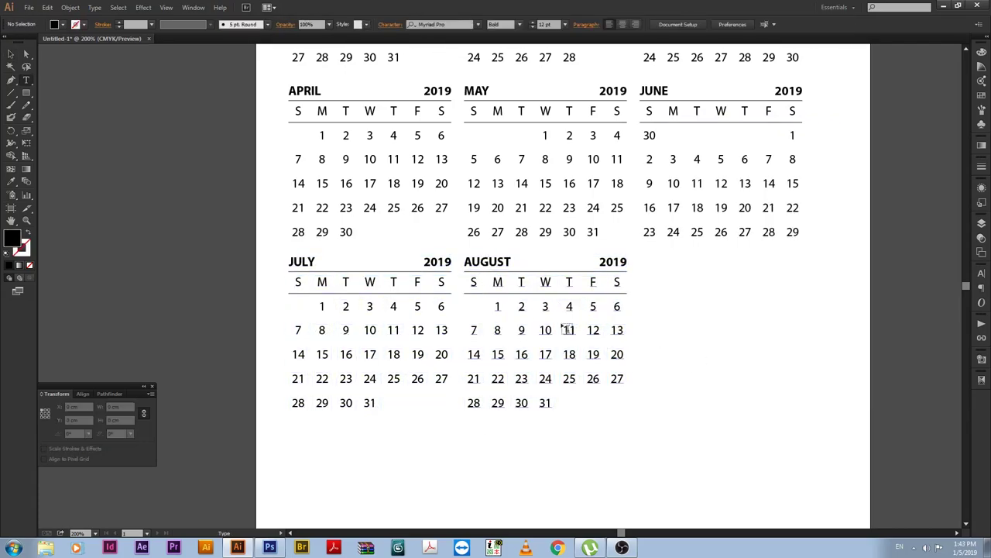
double_click(497, 306)
key(Tab)
key(Tab)
key(Tab)
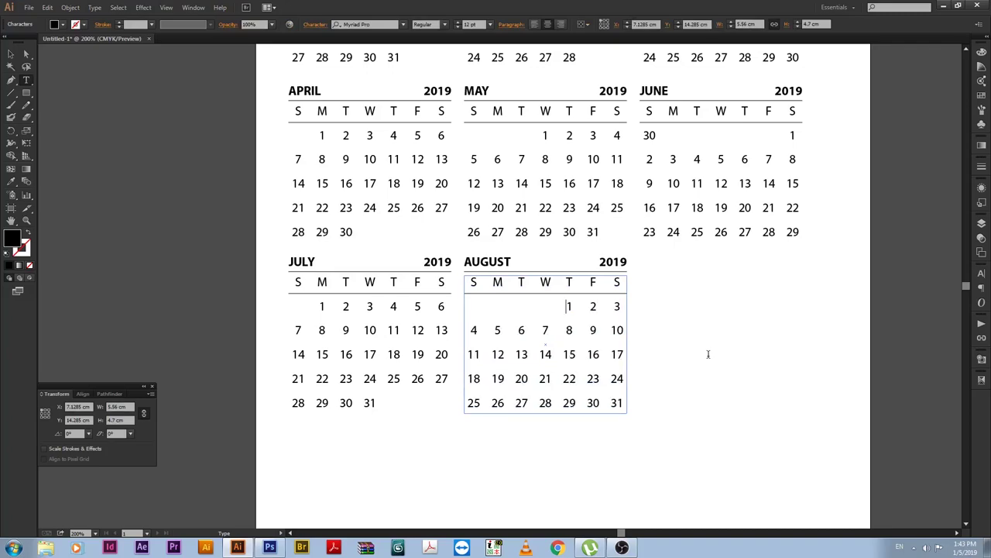
key(Escape)
Step: Copy August to its right and retitle the copy SEPTEMBER
key(Return)
click(675, 304)
key(ctrl+shift+a)
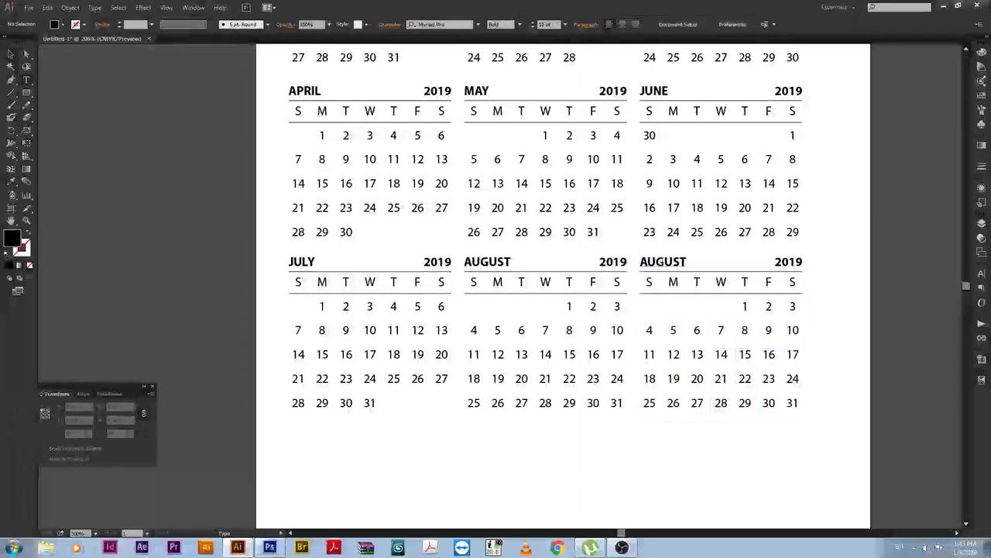
double_click(663, 262)
text(SEPTEMBER)
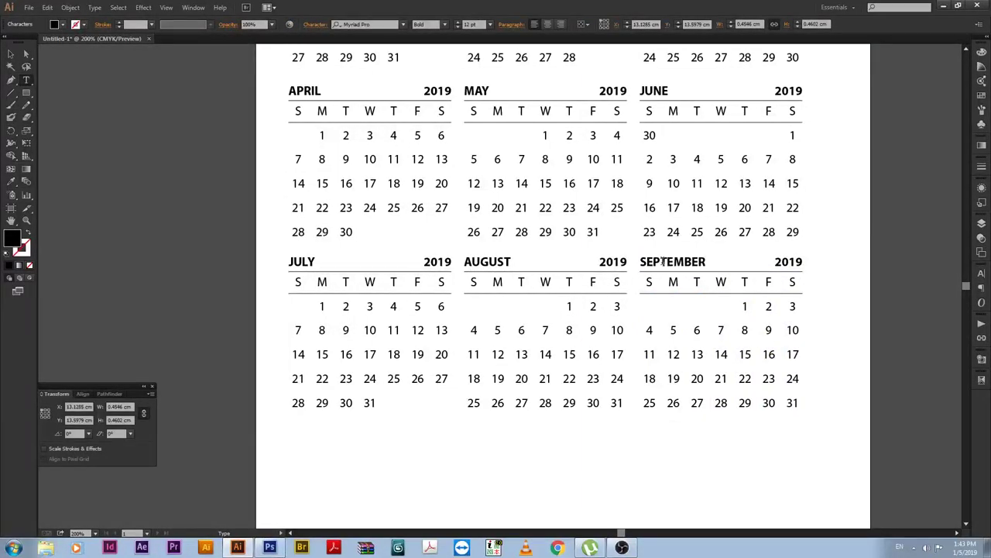
key(Escape)
Step: Remove leading blanks so September runs 1–30 starting on Sunday
click(711, 426)
double_click(762, 351)
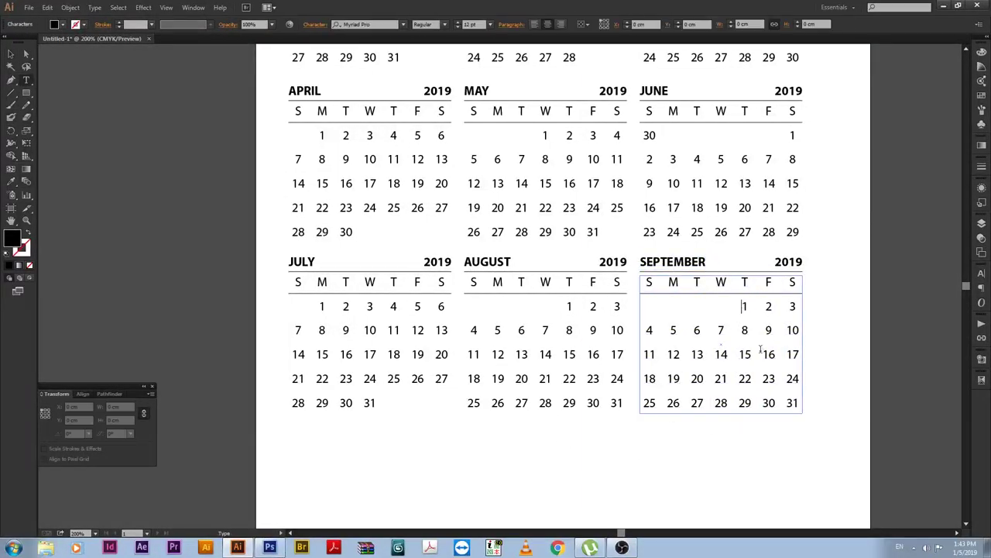
key(BackSpace)
key(BackSpace)
key(BackSpace)
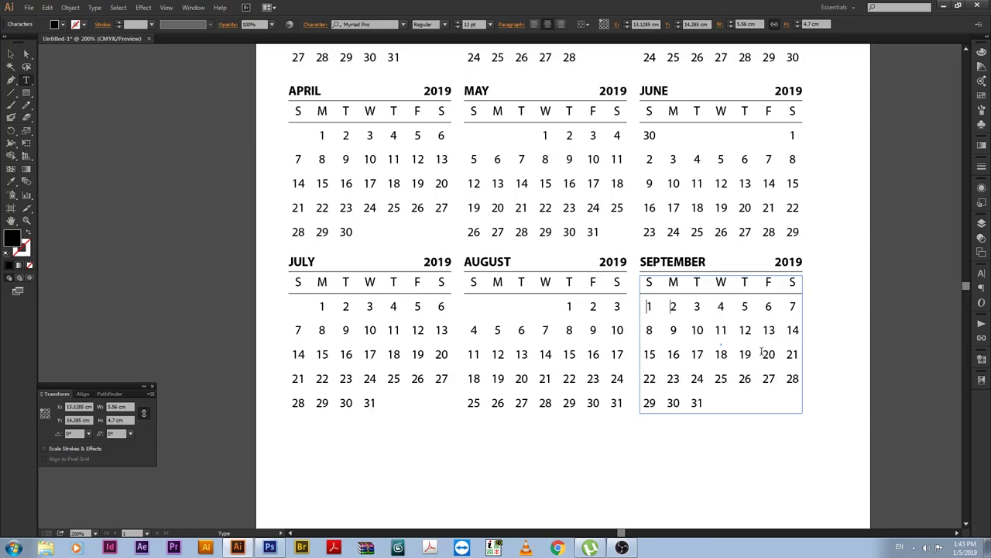
key(BackSpace)
key(Escape)
click(759, 428)
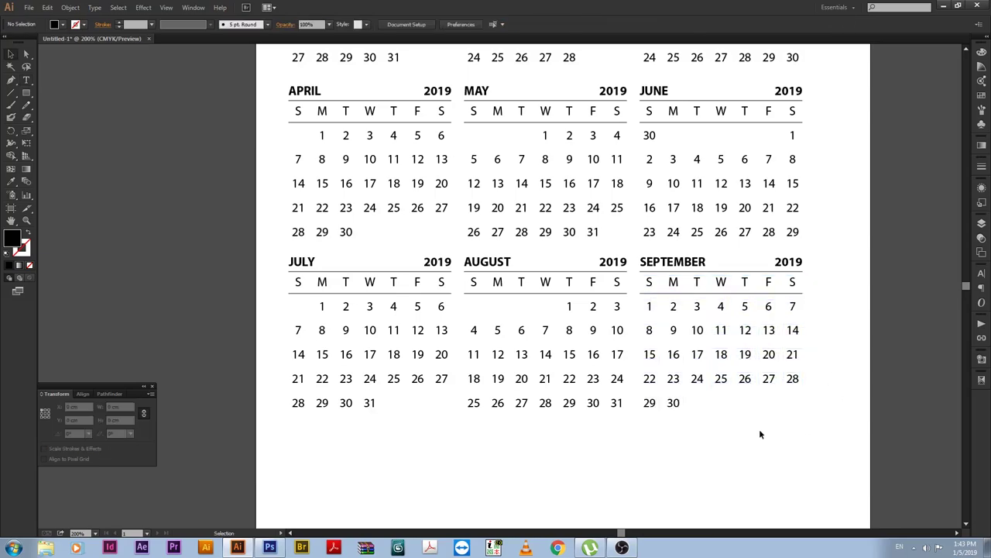
Step: Duplicate September into a new row aligned under July and retitle it OCTOBER
scroll(752, 441, down, 4)
drag(729, 198, 581, 368)
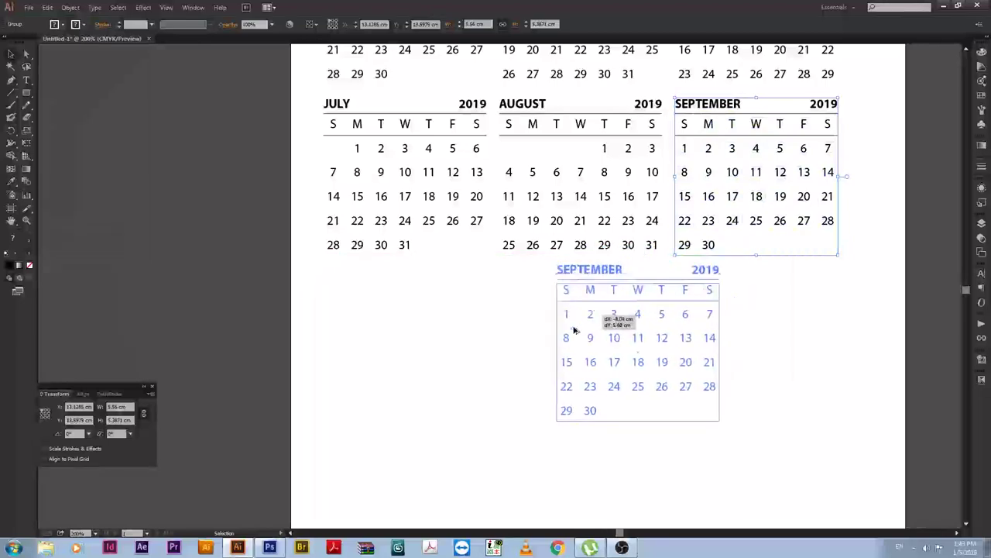
shift+click(401, 116)
click(344, 24)
click(564, 349)
double_click(347, 273)
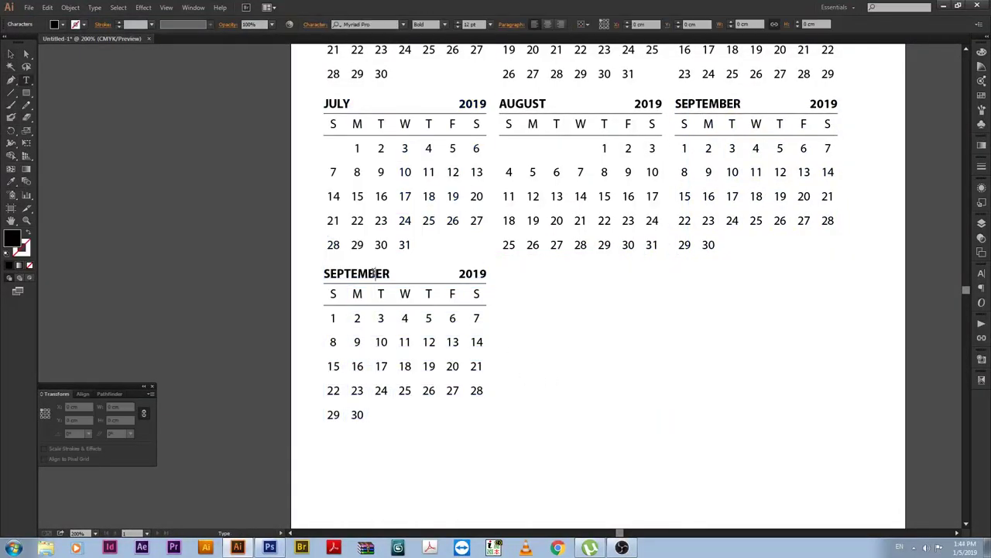
text(OCTOBER)
Step: Shift October's dates to start on Tuesday, with 31 following 30
click(412, 326)
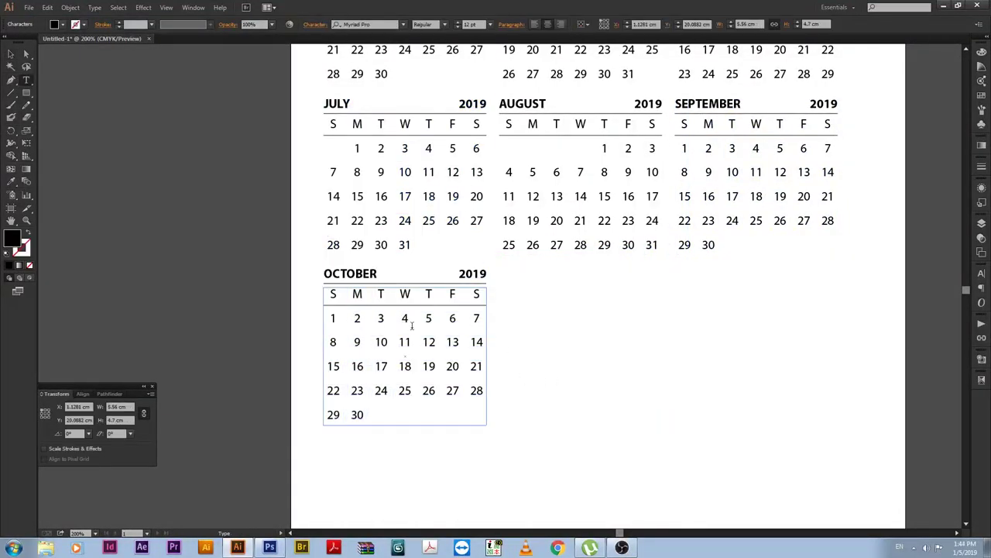
key(Tab)
key(Tab)
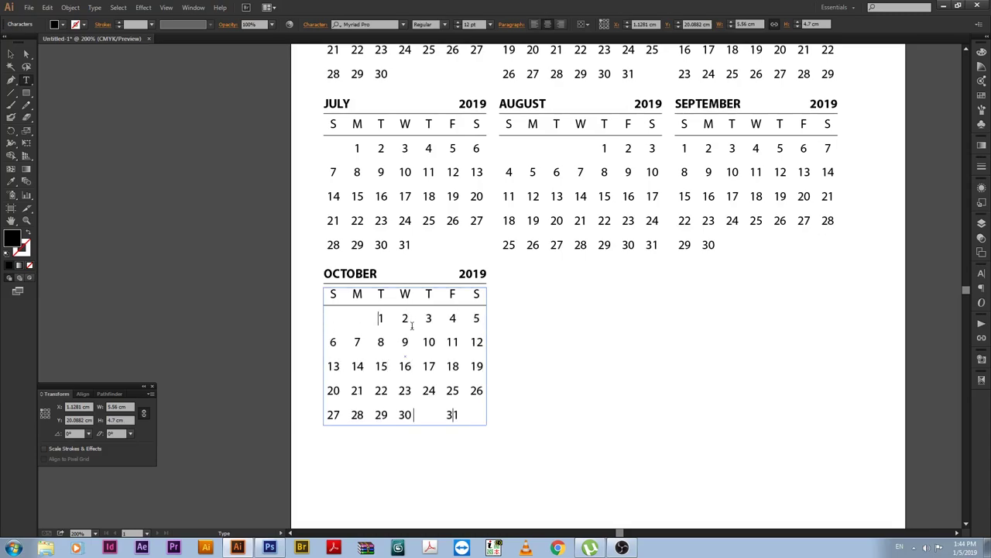
key(Delete)
key(Escape)
click(544, 362)
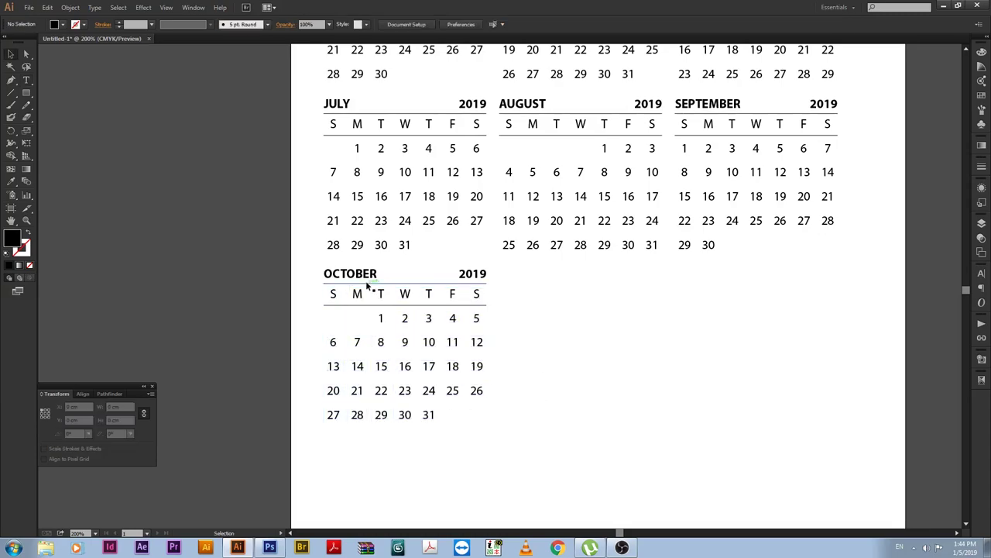
Step: Move-copy the October grid to its right
click(369, 283)
key(Return)
text(4)
key(Tab)
text(0)
click(675, 307)
Step: Retitle the copy NOVEMBER and shift its dates to start on Friday
double_click(523, 273)
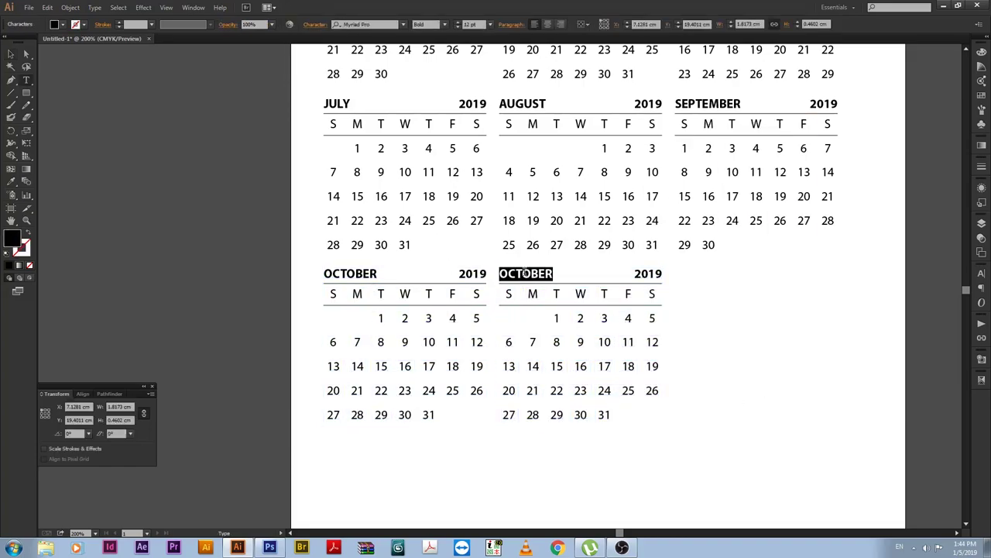
text(NOVEMBER)
key(Escape)
click(631, 404)
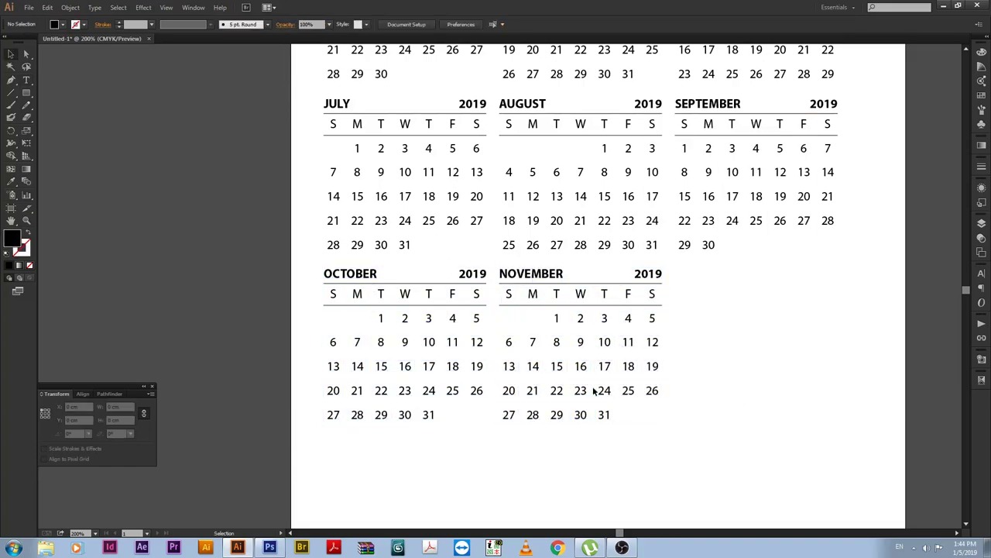
double_click(552, 317)
key(Tab)
key(Tab)
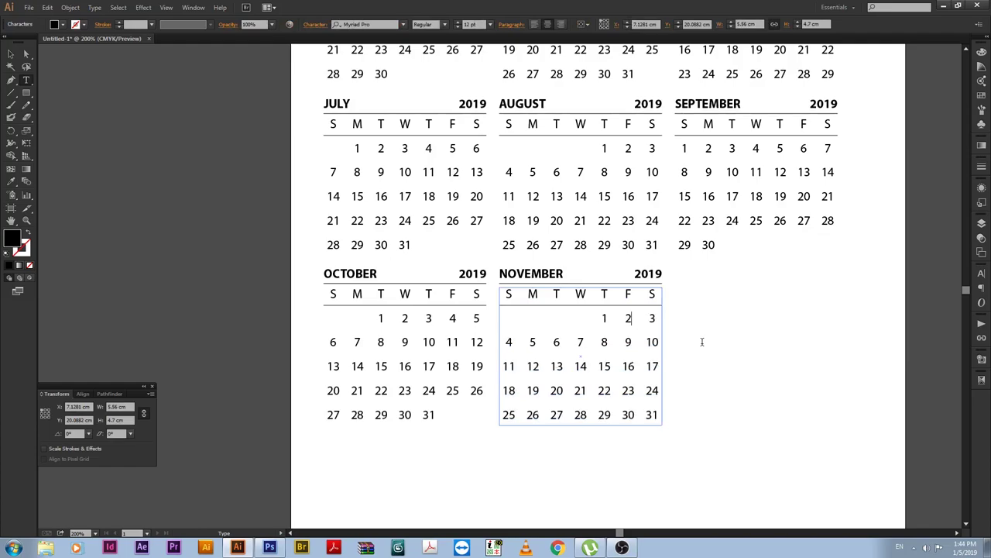
key(Return)
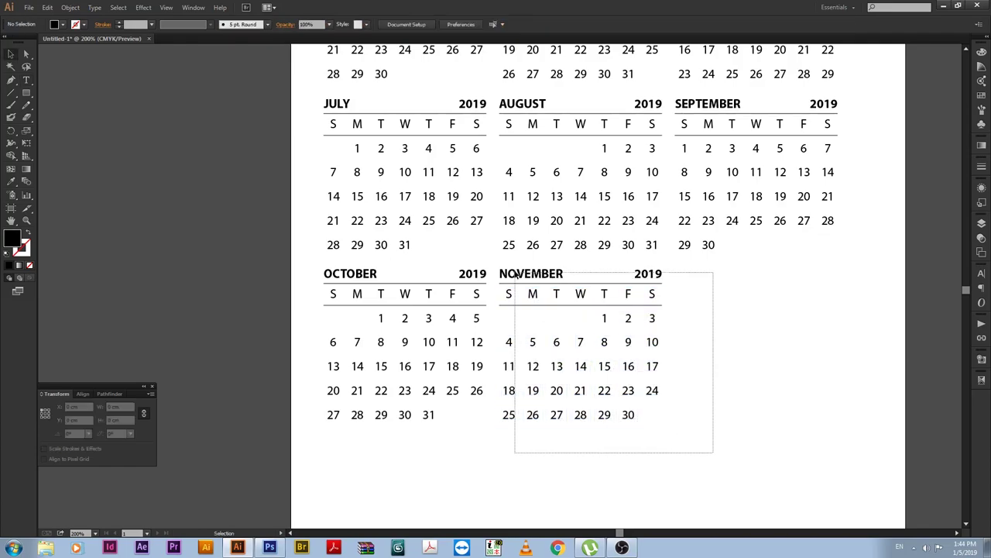
Step: Copy November to its right and retitle the copy DECEMBER
click(675, 303)
key(ctrl+shift+a)
double_click(694, 273)
text(D)
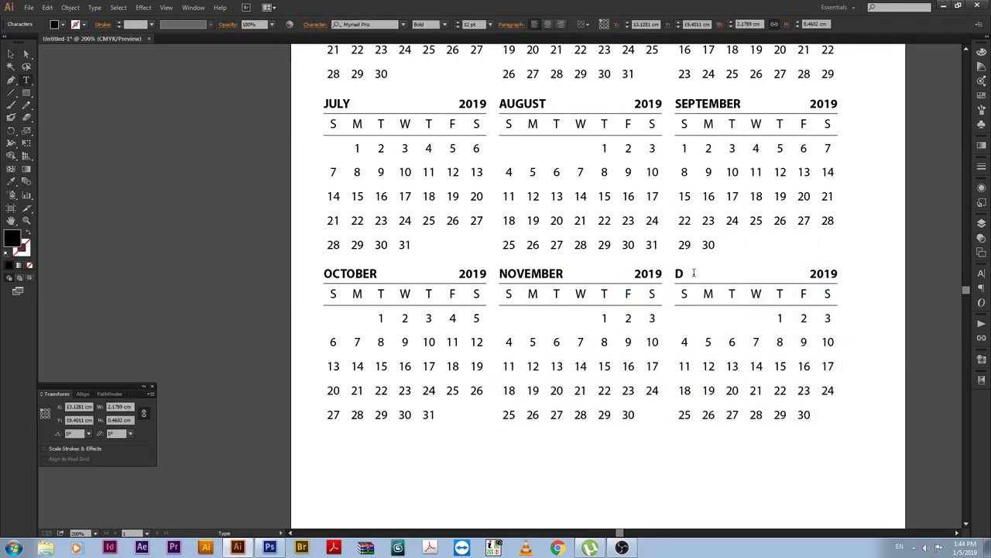
text(ECEMBER)
Step: Reflow December's dates to start on Sunday and end with 30, 31
click(776, 319)
key(Tab)
key(Tab)
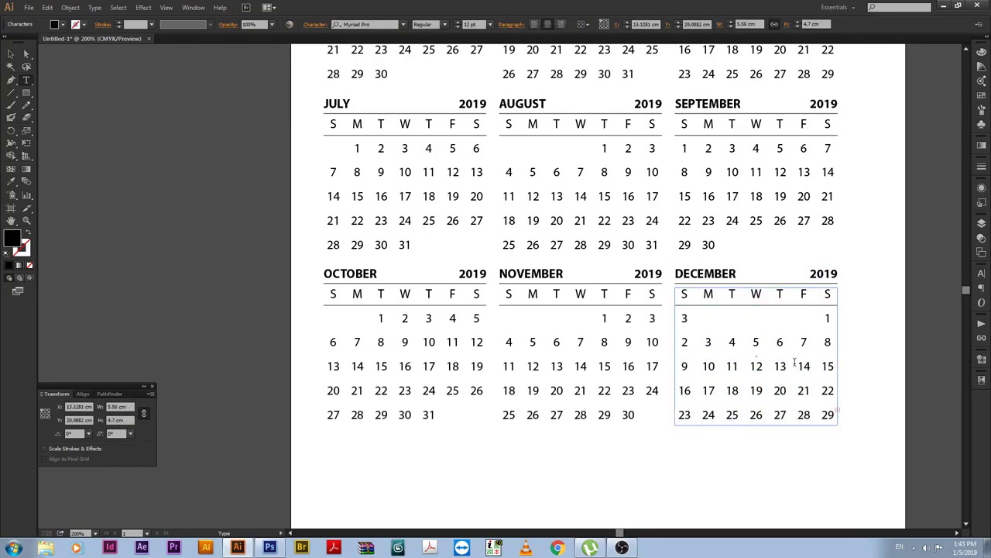
text(0)
key(Tab)
text(31)
key(BackSpace)
key(BackSpace)
key(BackSpace)
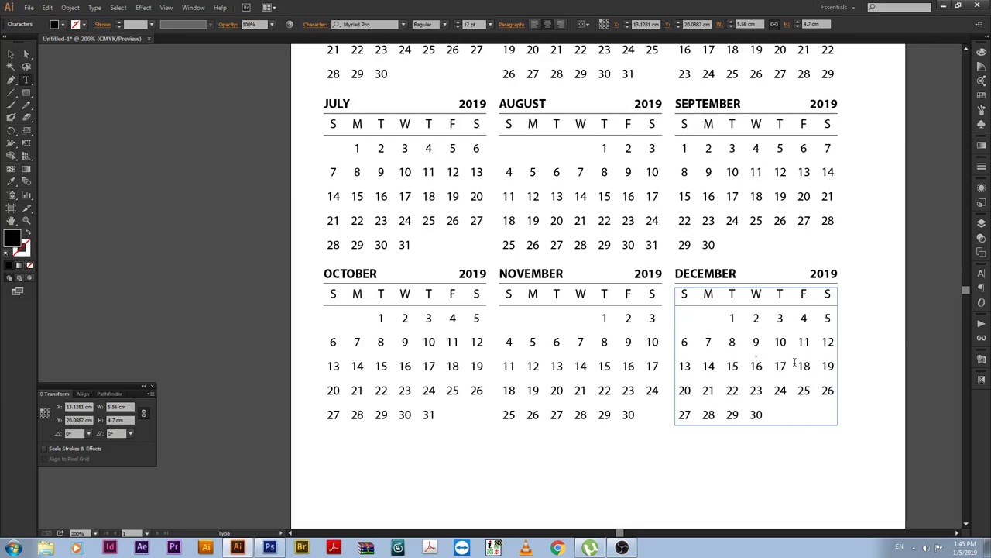
key(BackSpace)
key(BackSpace)
key(BackSpace)
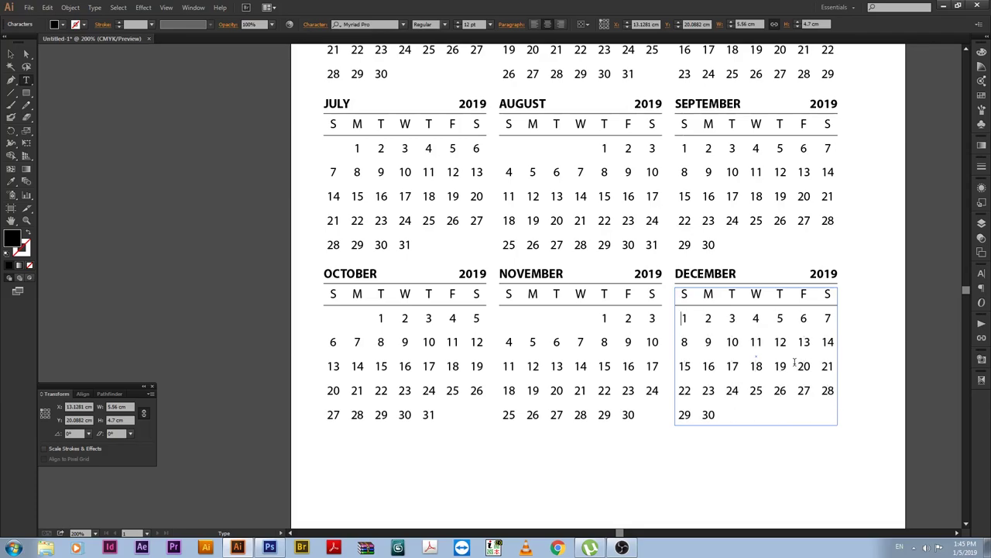
text( 31)
key(Escape)
key(ctrl+0)
Step: Centre all twelve calendars horizontally, align them to the page bottom, and move them by -2 vertically
click(794, 362)
drag(344, 69, 642, 460)
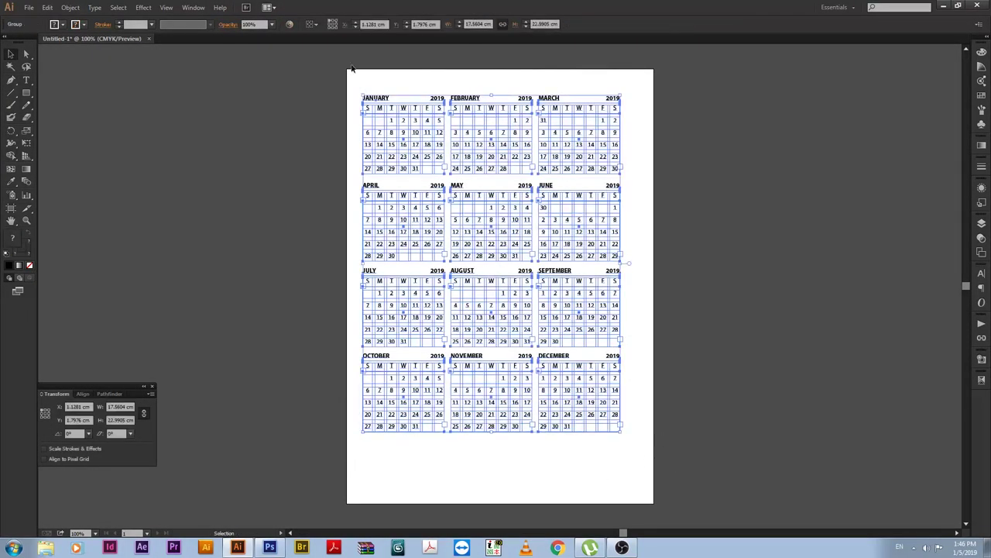
click(344, 25)
click(400, 24)
key(Return)
key(Tab)
text(-2)
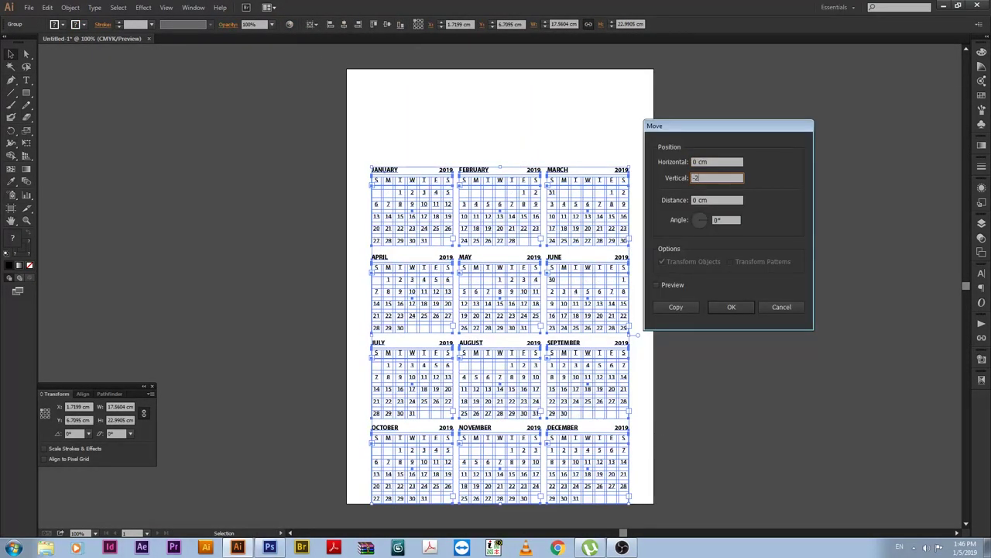
key(Return)
Step: Add a bold 'CALENDAR 2019' title above the calendars, enlarged to 34.32 pt
key(t)
click(390, 105)
text(CALENDAR)
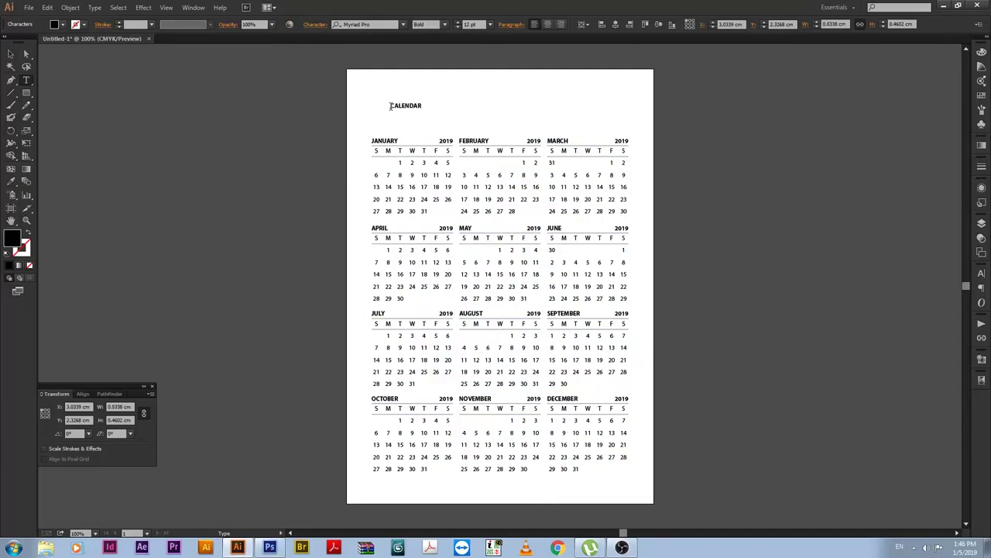
text( 2019)
key(ctrl+a)
key(ctrl+shift+period)
key(ctrl+shift+period)
key(ctrl+shift+period)
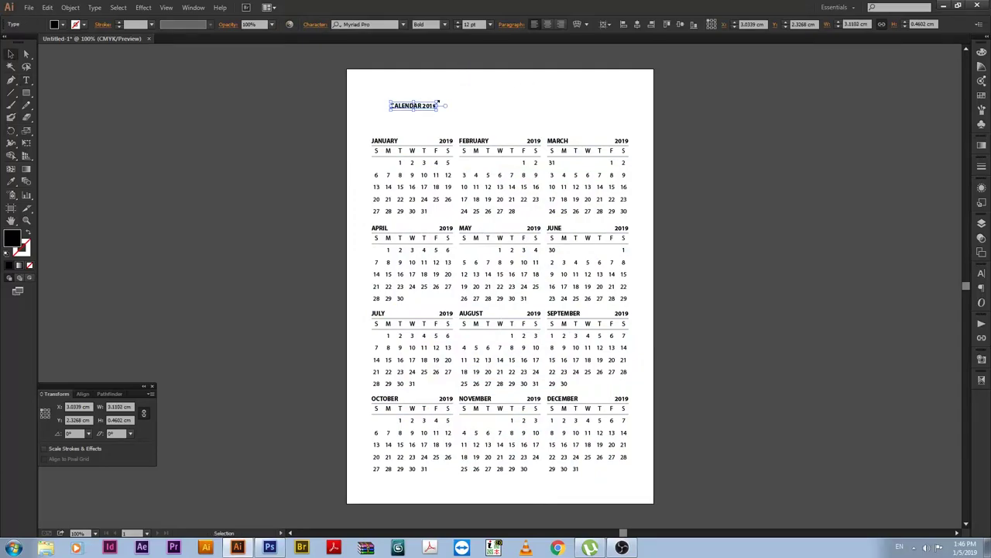
key(Escape)
click(659, 114)
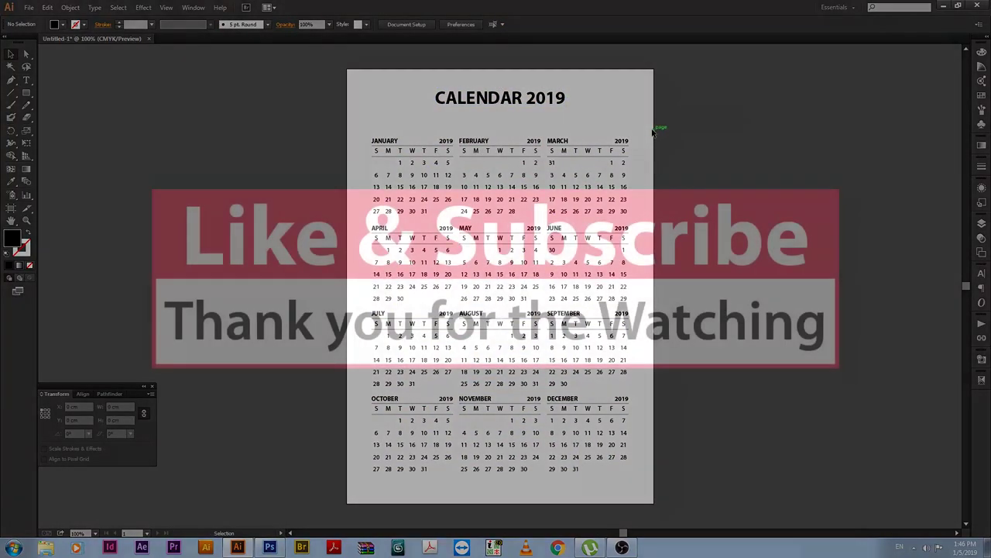